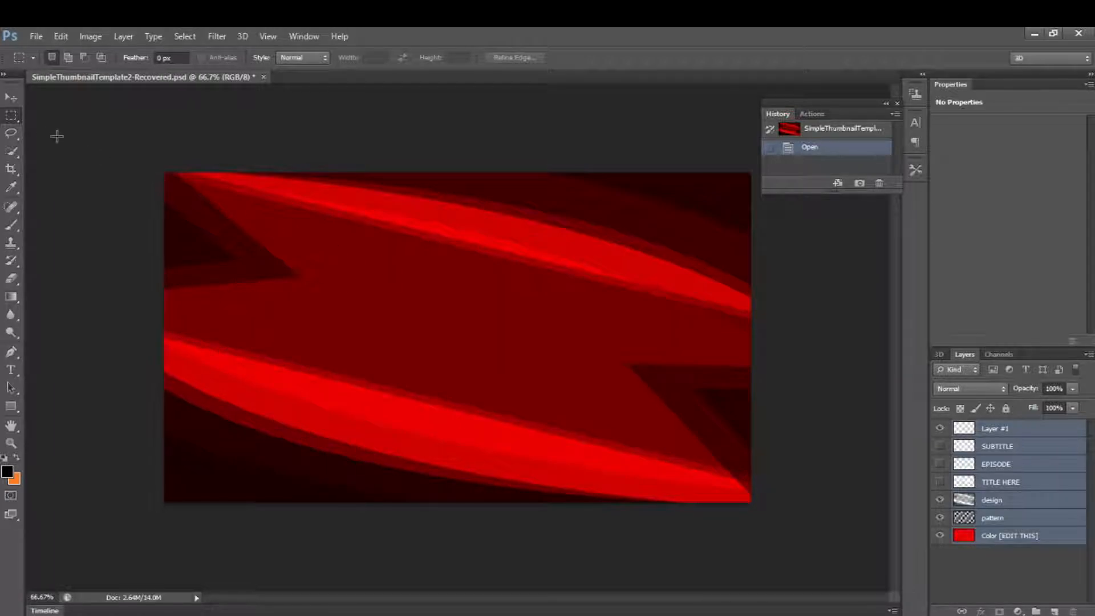
# Step: Select the Color [EDIT THIS] layer, and briefly show the SUBTITLE, EPISODE and TITLE HERE layers before hiding them again
pyautogui.click(21, 102)
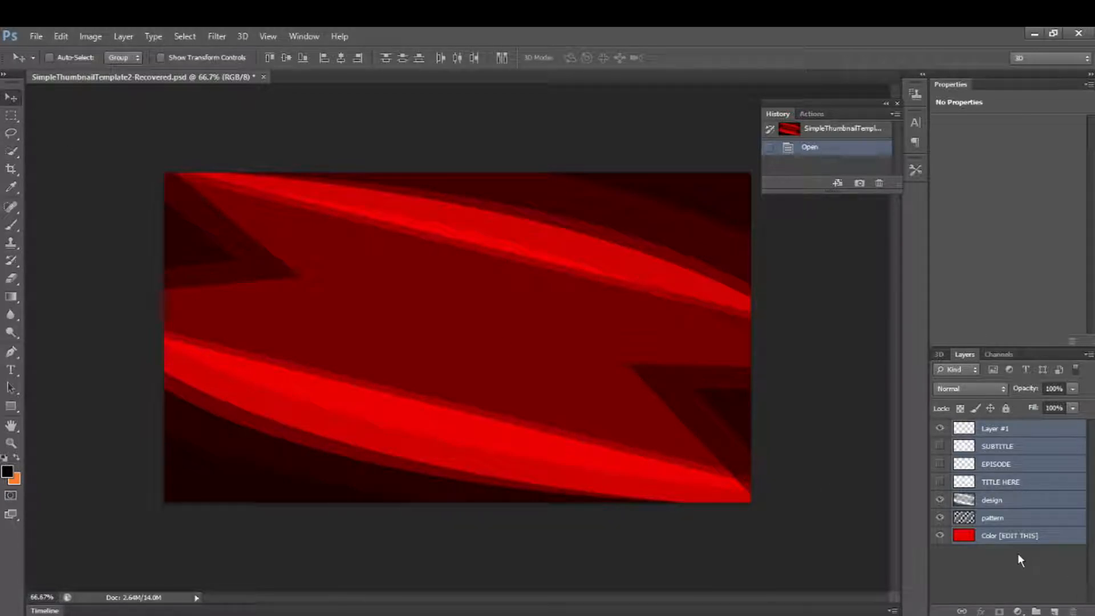
pyautogui.click(1021, 537)
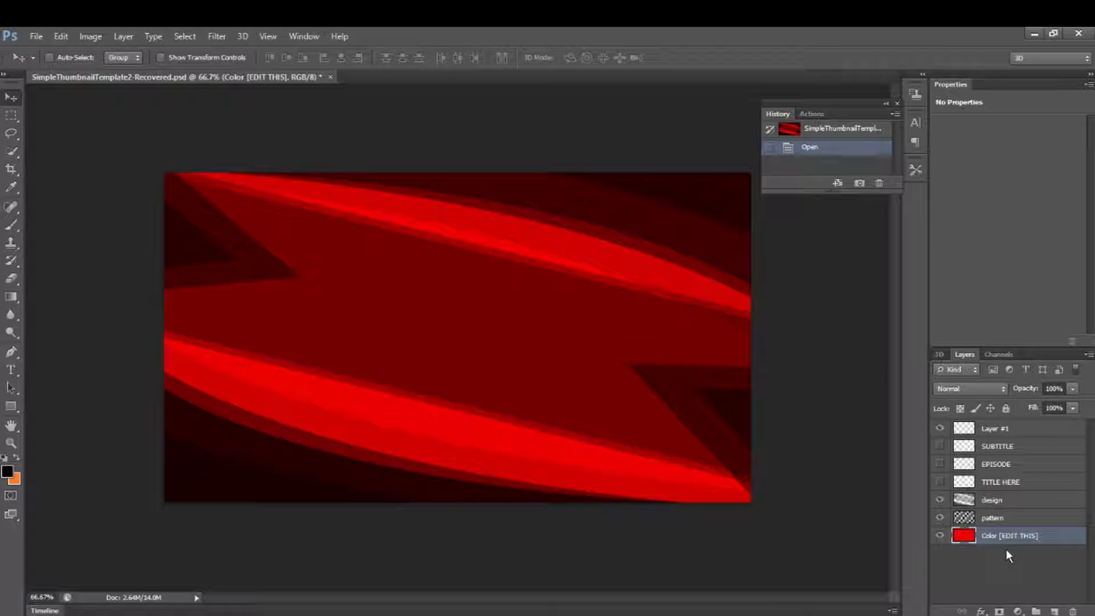
pyautogui.moveTo(940, 446); pyautogui.dragTo(942, 491)
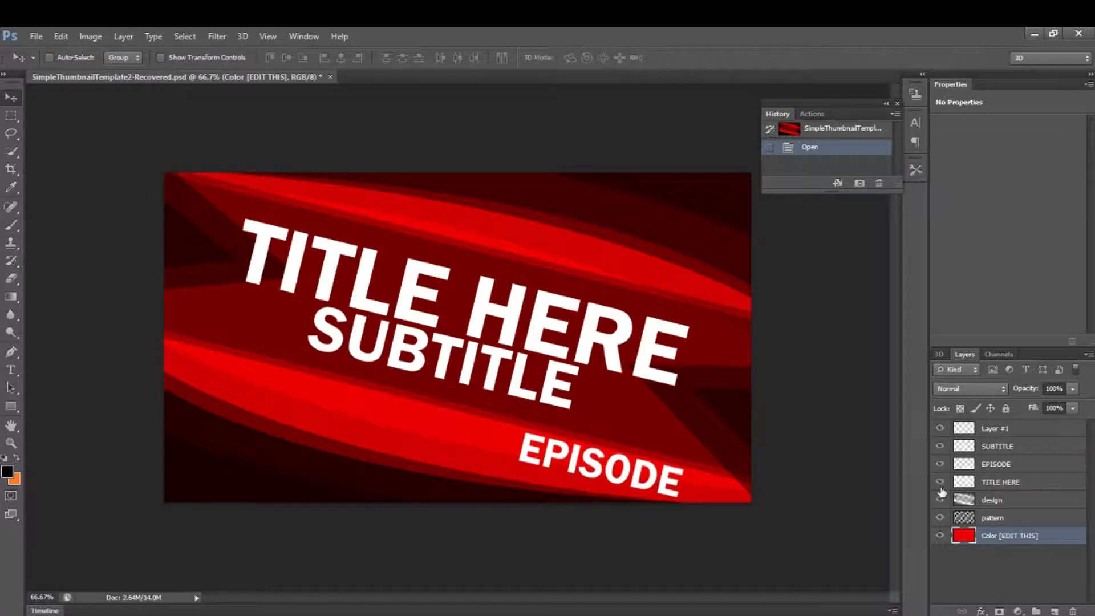
pyautogui.moveTo(941, 446); pyautogui.dragTo(941, 471)
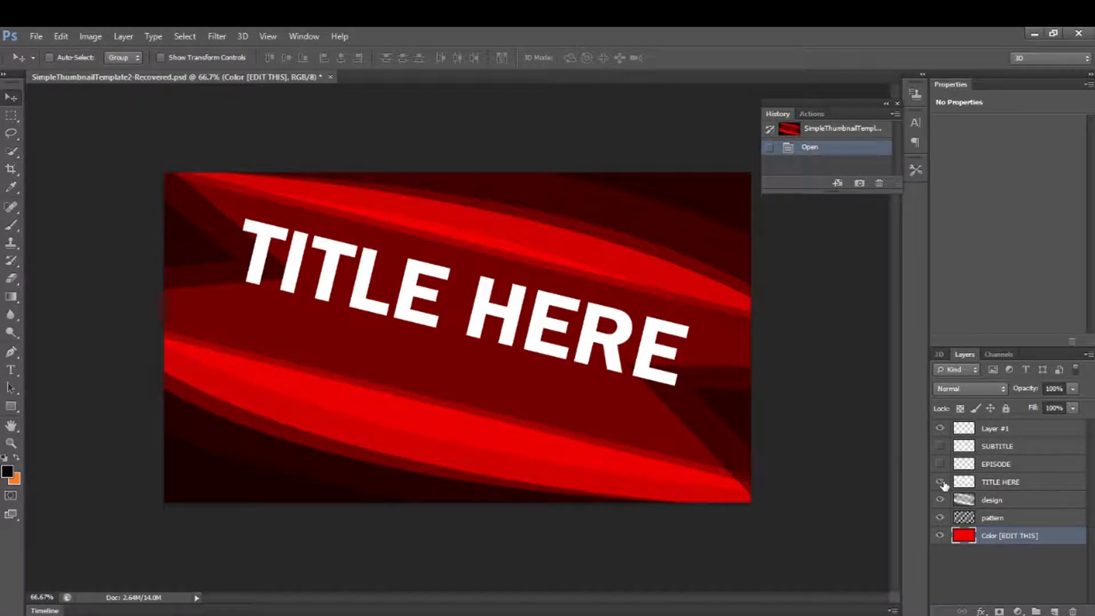
pyautogui.click(941, 483)
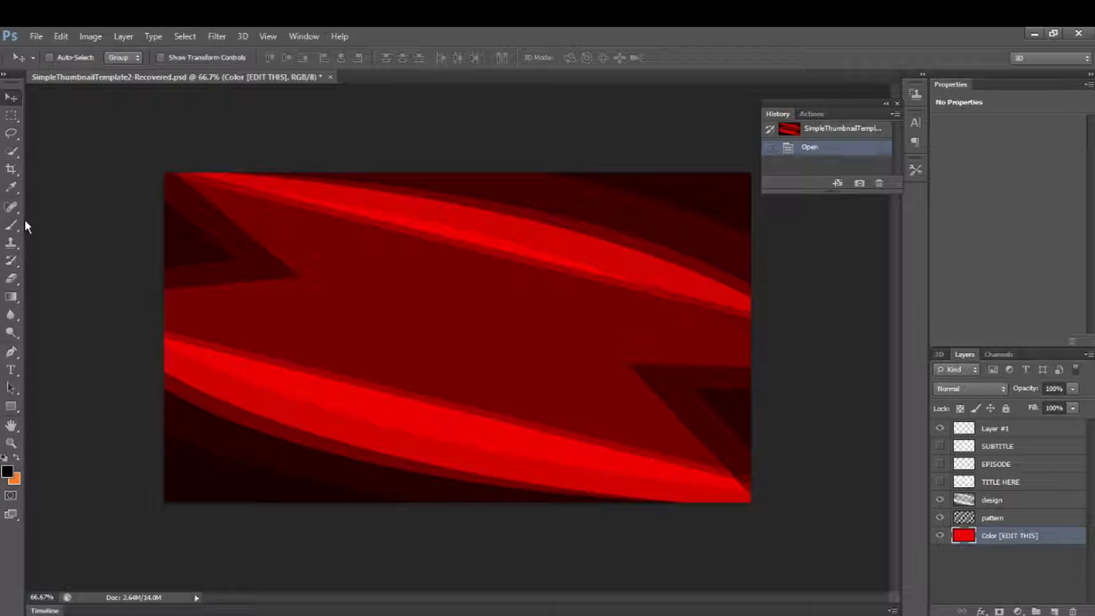
# Step: Try painting the Color [EDIT THIS] layer with a 5000 px brush after swapping the foreground colour to orange
pyautogui.click(11, 225)
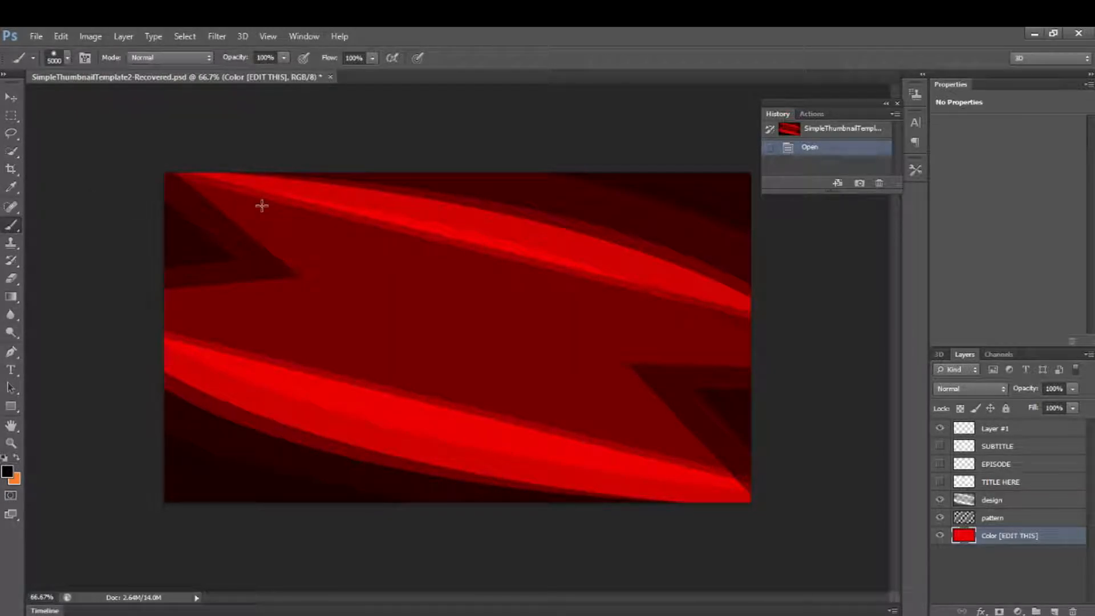
pyautogui.click(17, 457)
pyautogui.click(501, 282)
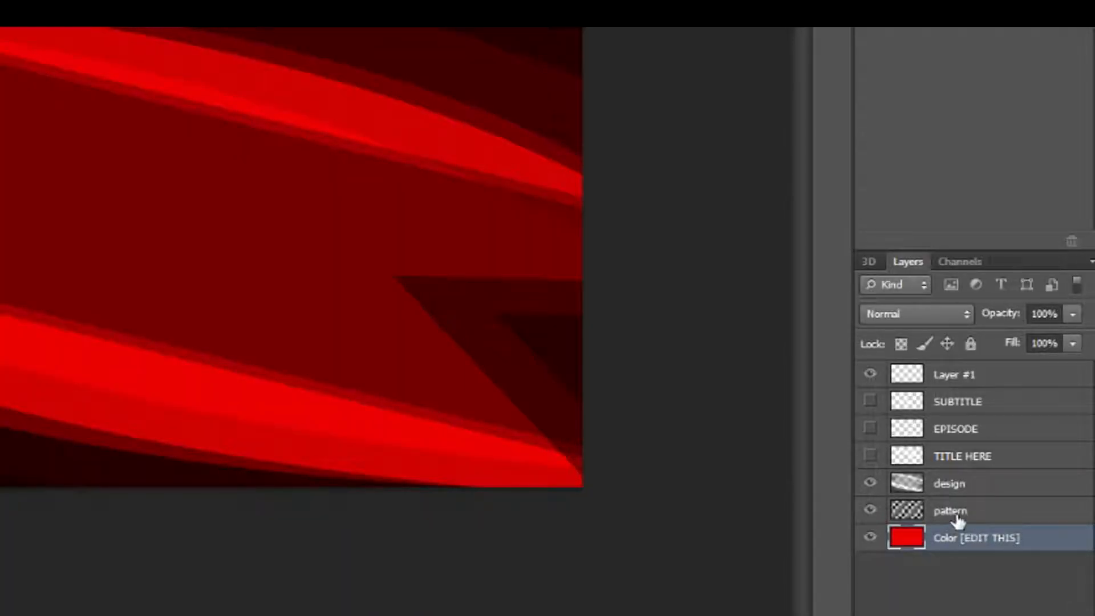
# Step: Duplicate all the template layers into a new document named Thumbnail, and close the original template without saving
pyautogui.keyDown('shift'); pyautogui.click(959, 513); pyautogui.keyUp('shift')
pyautogui.keyDown('shift'); pyautogui.click(976, 484); pyautogui.keyUp('shift')
pyautogui.keyDown('shift'); pyautogui.click(996, 454); pyautogui.keyUp('shift')
pyautogui.keyDown('shift'); pyautogui.click(1012, 428); pyautogui.keyUp('shift')
pyautogui.keyDown('shift'); pyautogui.click(1036, 402); pyautogui.keyUp('shift')
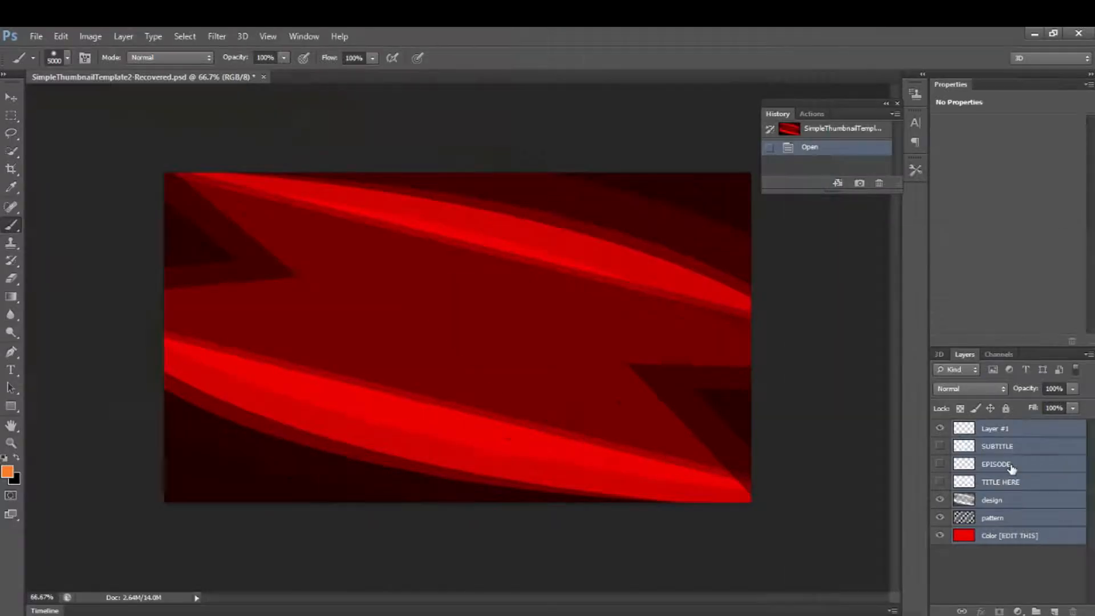
pyautogui.rightClick(979, 428)
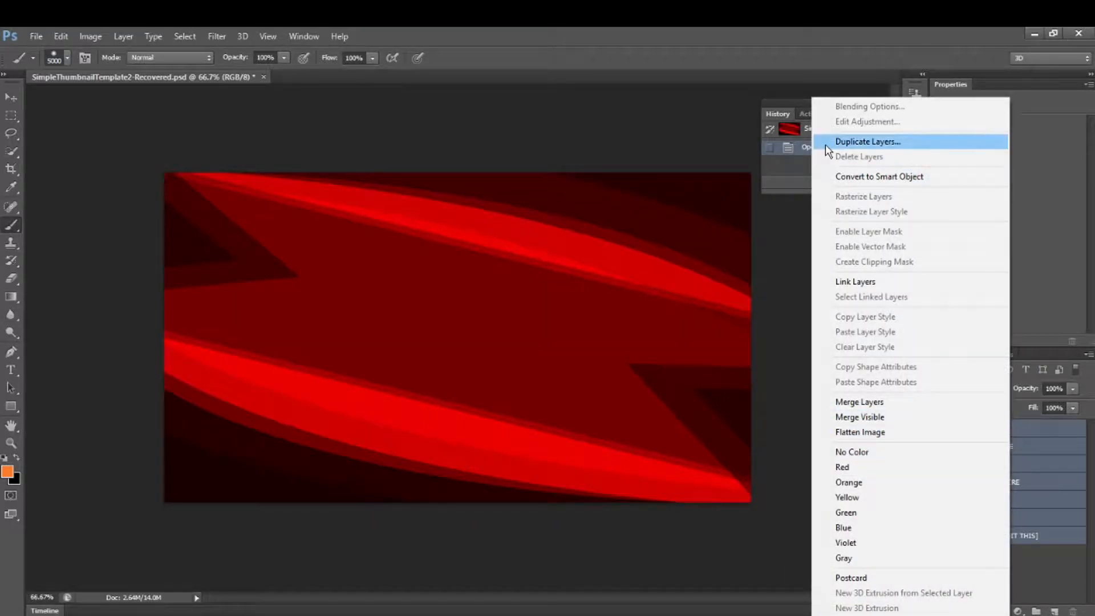
pyautogui.click(834, 149)
pyautogui.click(508, 262)
pyautogui.click(502, 291)
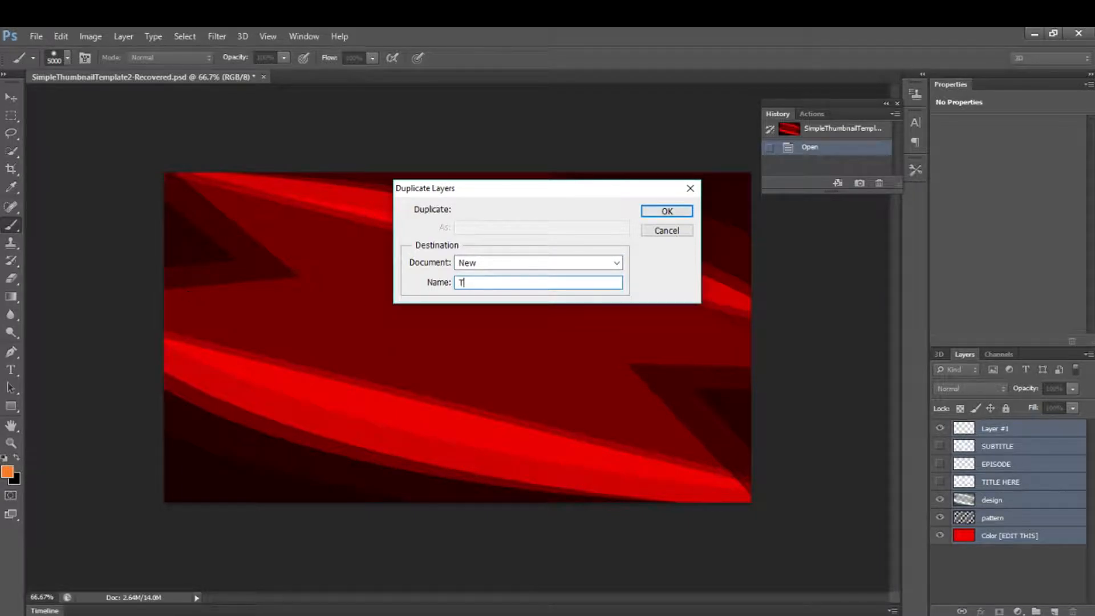
pyautogui.write('Thumbnail')
pyautogui.press('Return')
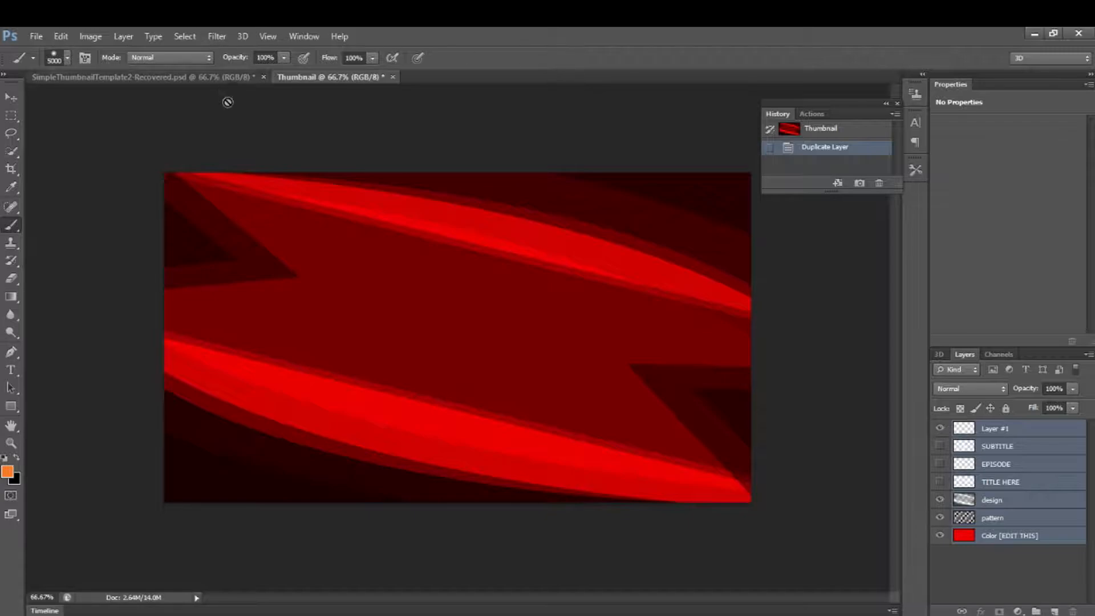
pyautogui.click(262, 76)
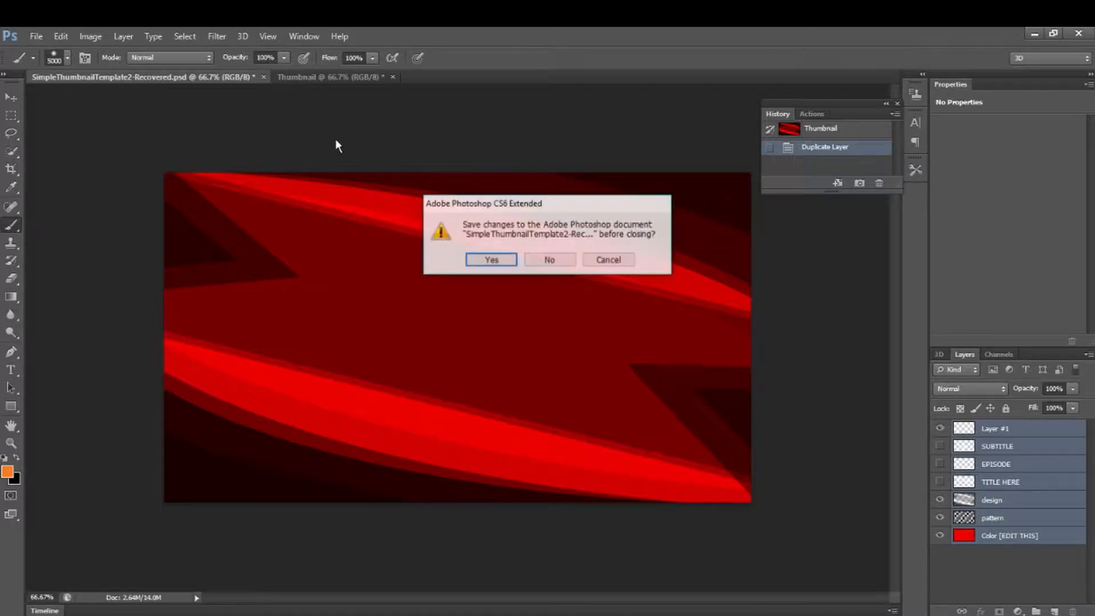
pyautogui.click(558, 262)
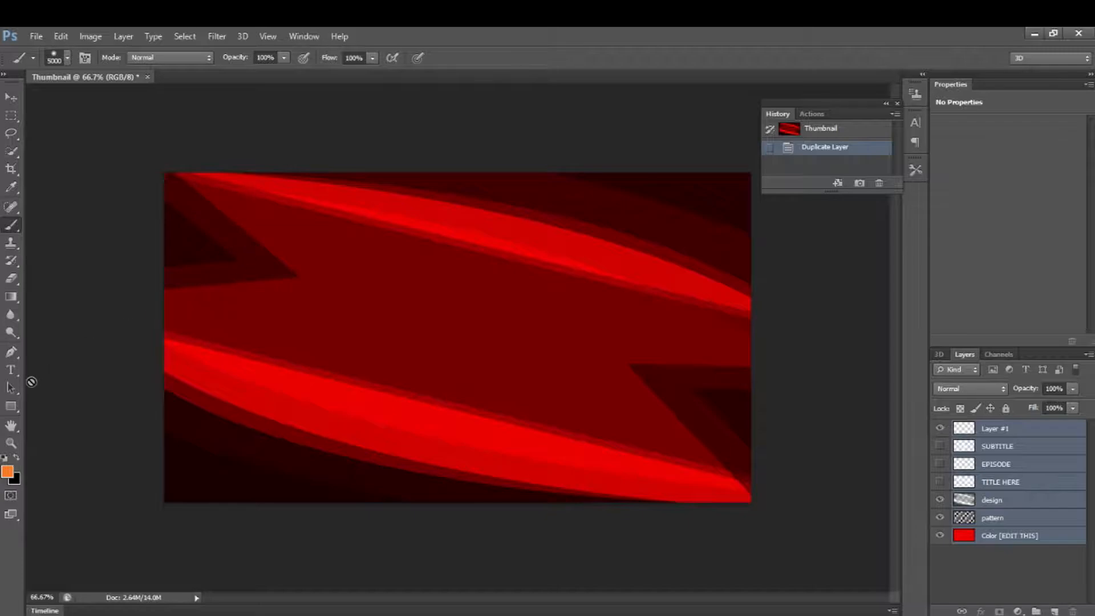
# Step: Add the text "HOW" in 72 pt Komika Axis on the upper-left part of the thumbnail
pyautogui.click(10, 370)
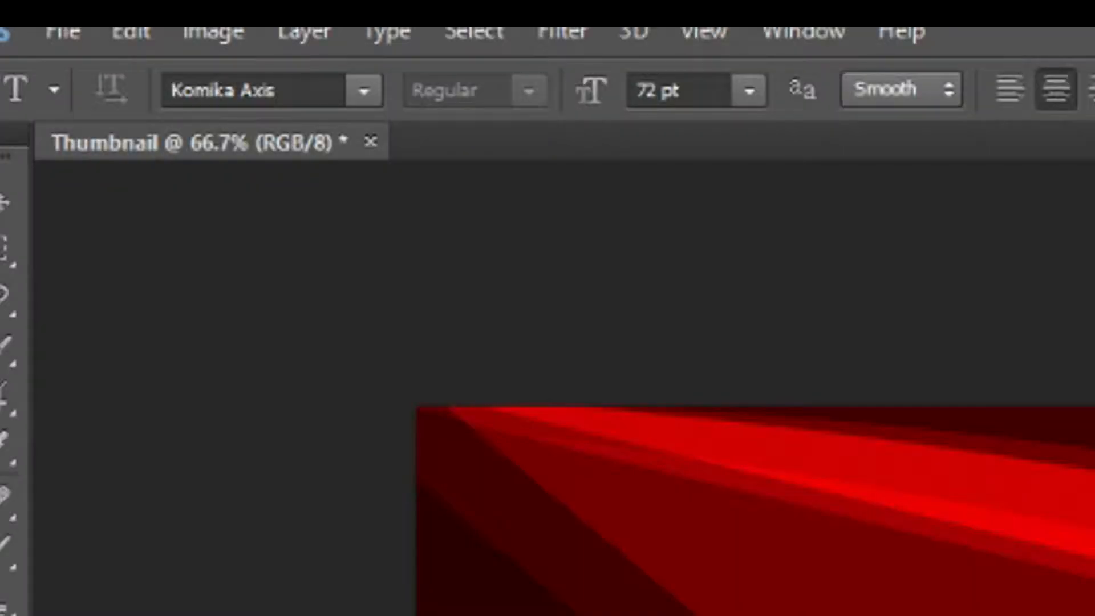
pyautogui.click(303, 267)
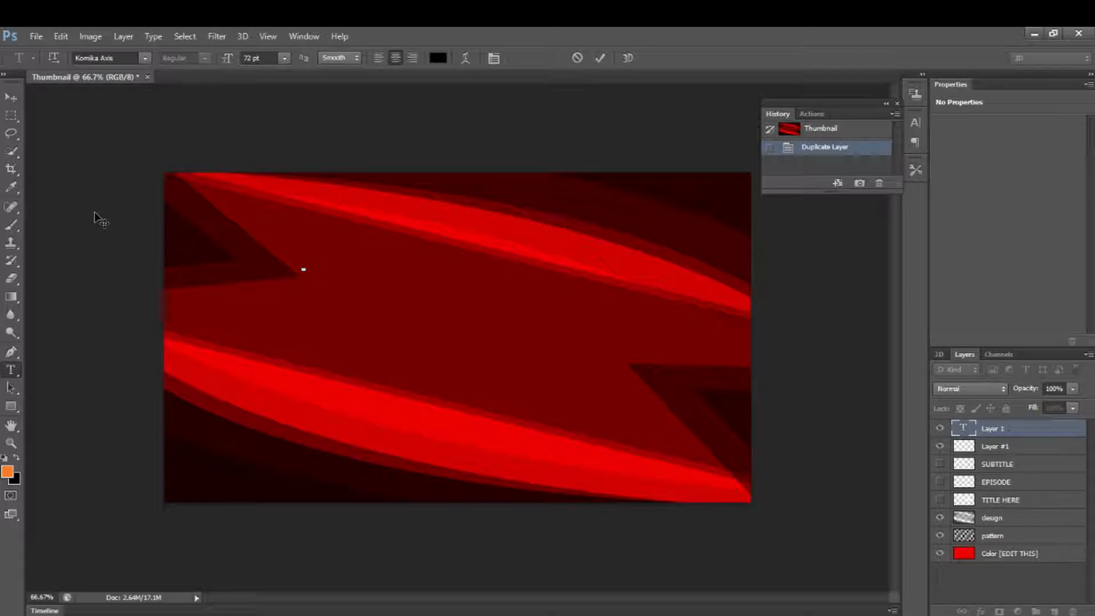
pyautogui.write('HOW')
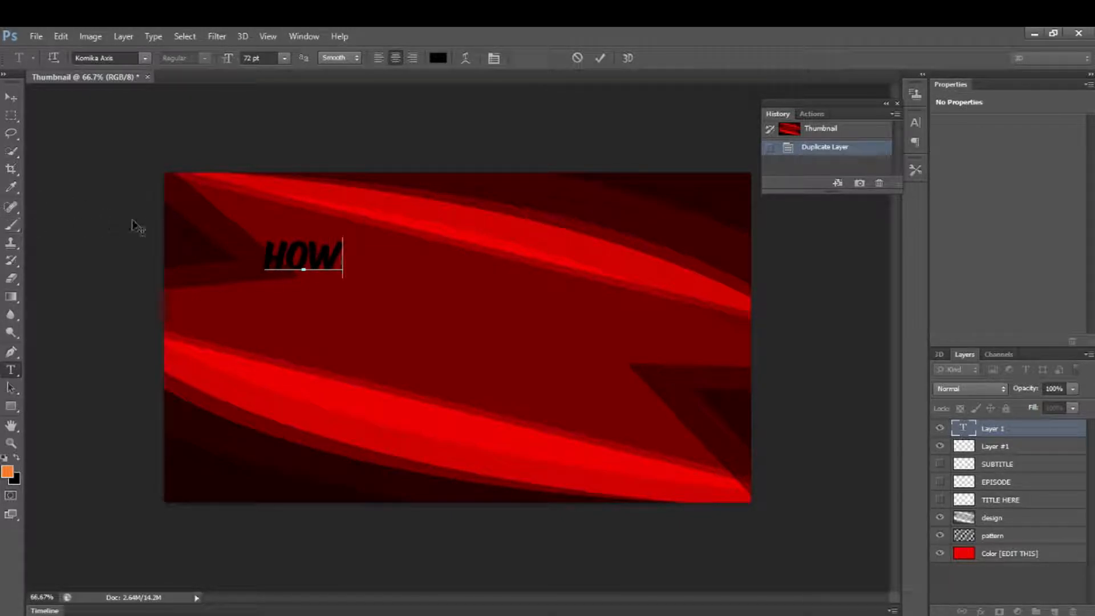
# Step: Set the foreground colour to purple #9723e8 and apply it to the whole "HOW" text
pyautogui.moveTo(341, 249)
pyautogui.mouseDown()
pyautogui.moveTo(217, 274)
pyautogui.moveTo(98, 246)
pyautogui.moveTo(224, 330)
pyautogui.mouseUp()
pyautogui.click(10, 469)
pyautogui.moveTo(292, 342); pyautogui.dragTo(292, 279)
pyautogui.click(255, 295)
pyautogui.click(252, 263)
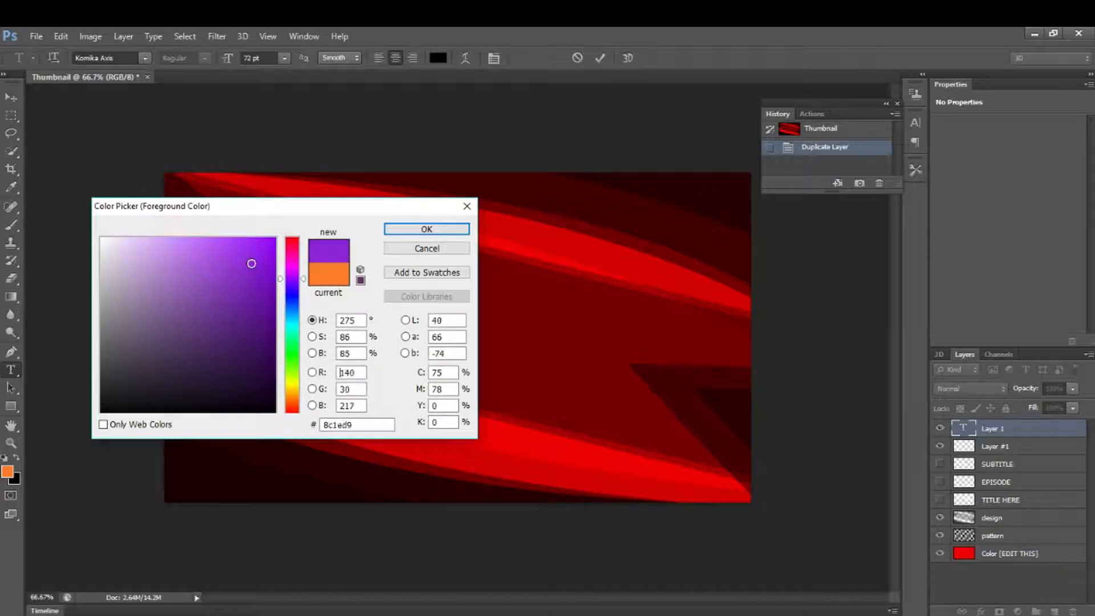
pyautogui.click(249, 261)
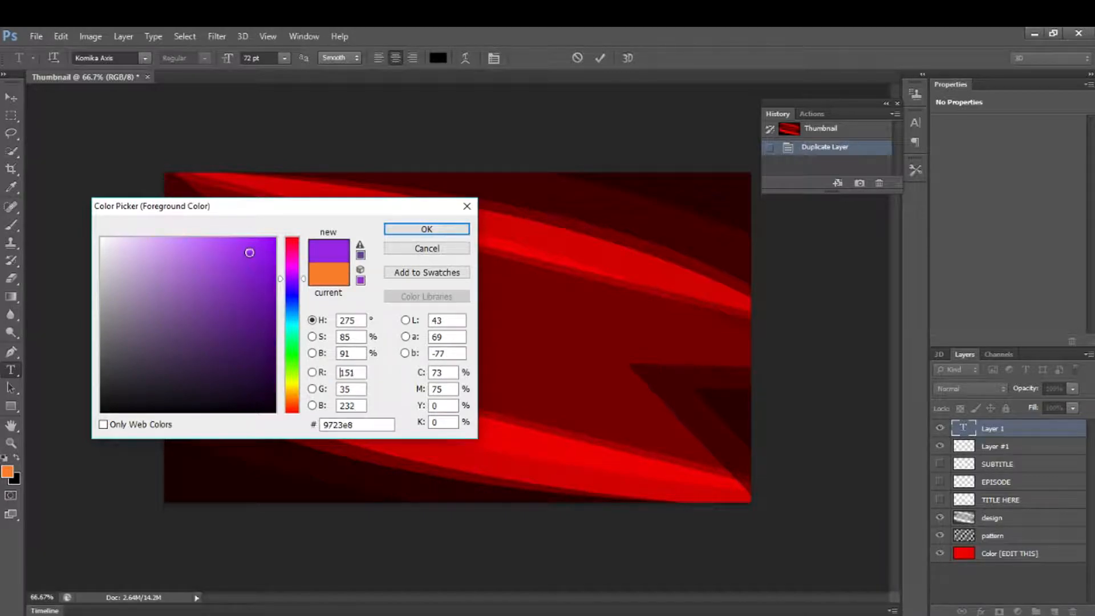
pyautogui.click(427, 229)
pyautogui.click(331, 254)
pyautogui.hotkey('ctrl', 'a')
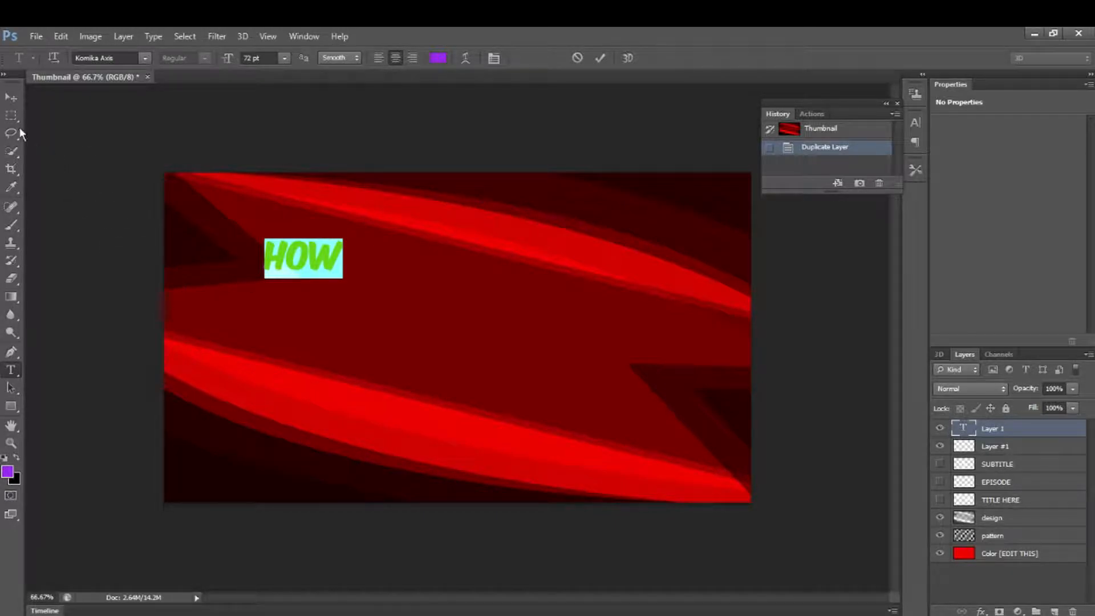
pyautogui.click(11, 97)
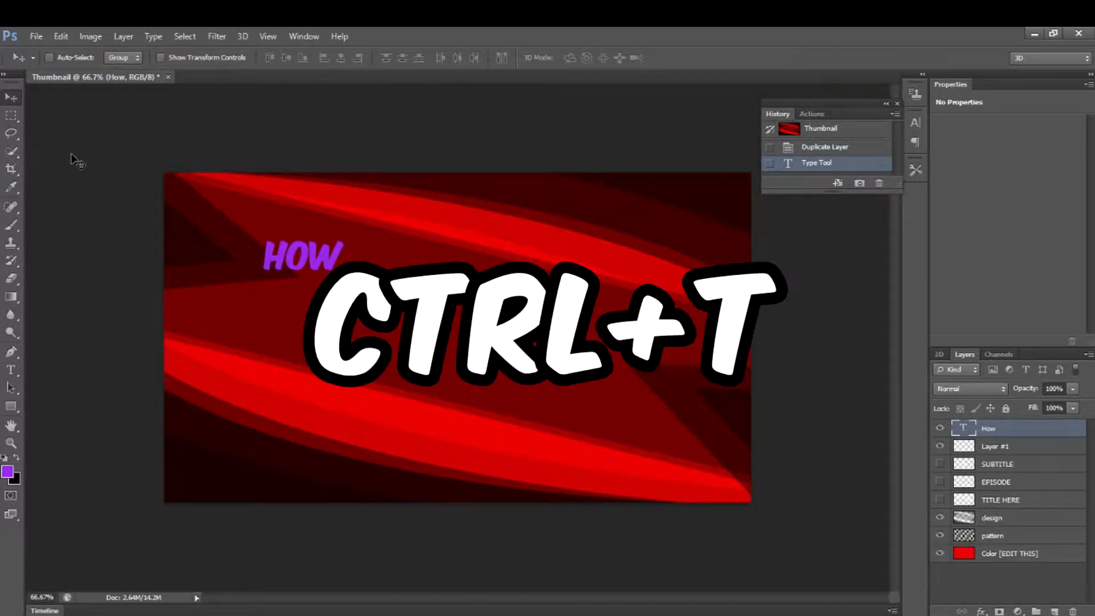
# Step: Free-transform the "HOW" text to about 154% width and 150% height, and move it to the upper-right area of the design
pyautogui.hotkey('ctrl', 't')
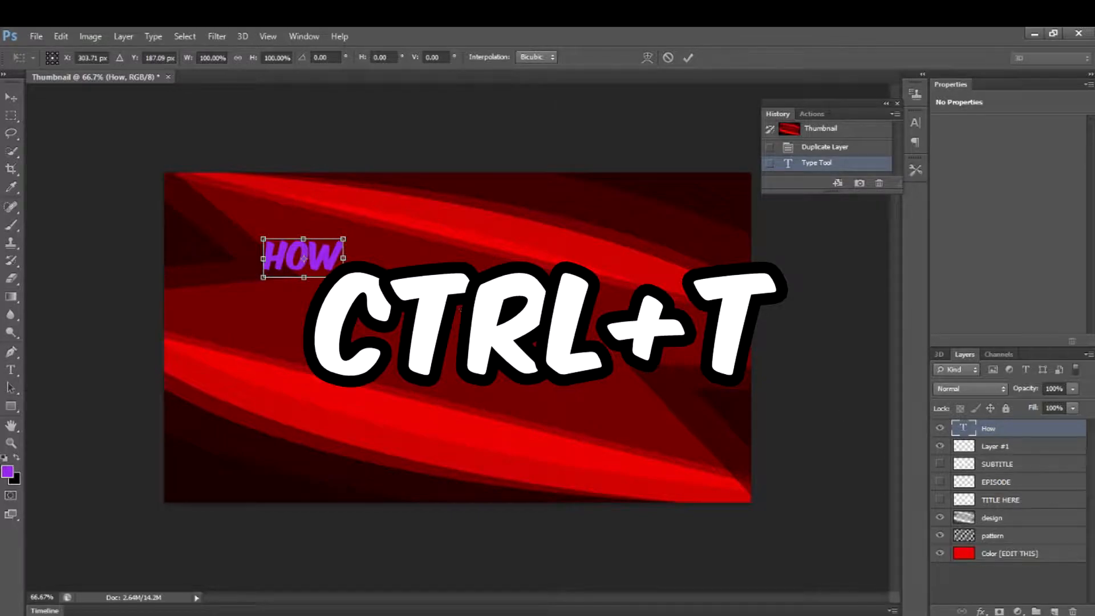
pyautogui.moveTo(343, 239); pyautogui.dragTo(609, 242)
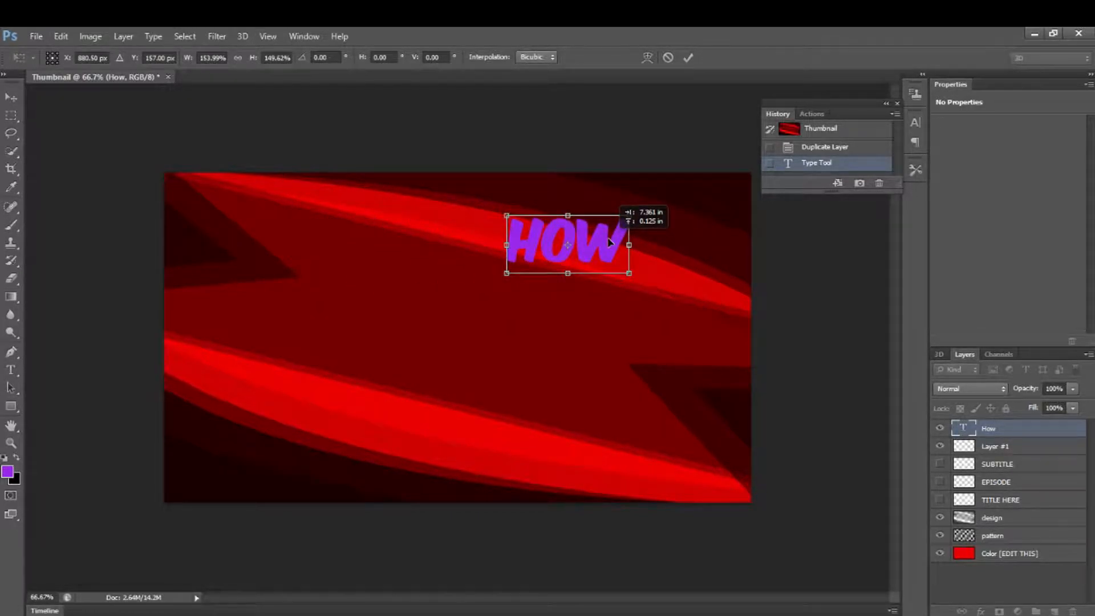
pyautogui.press('Return')
pyautogui.click(60, 36)
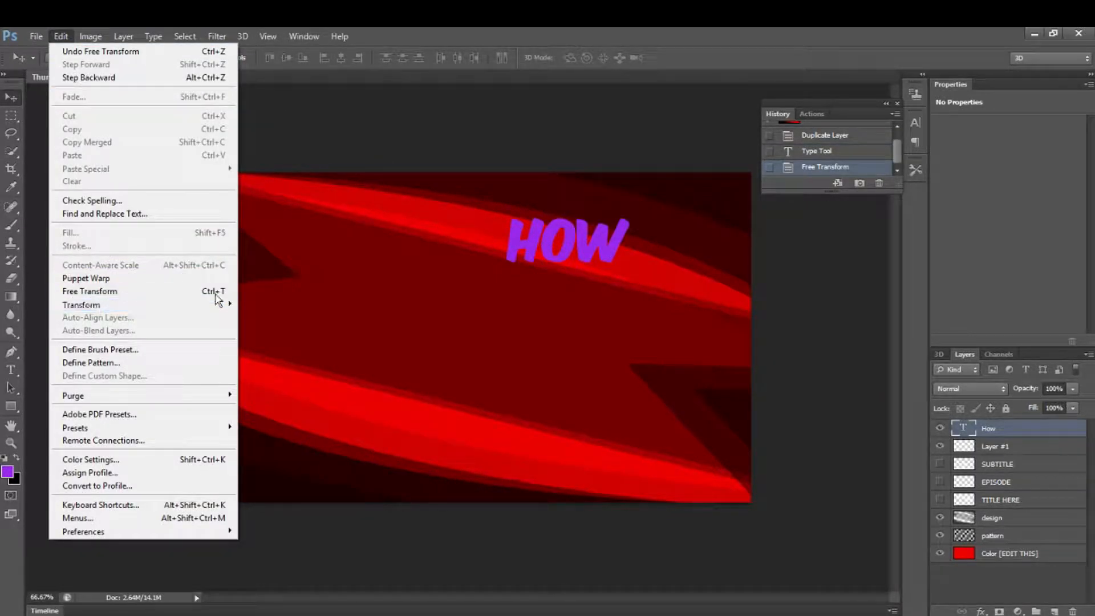
pyautogui.click(444, 143)
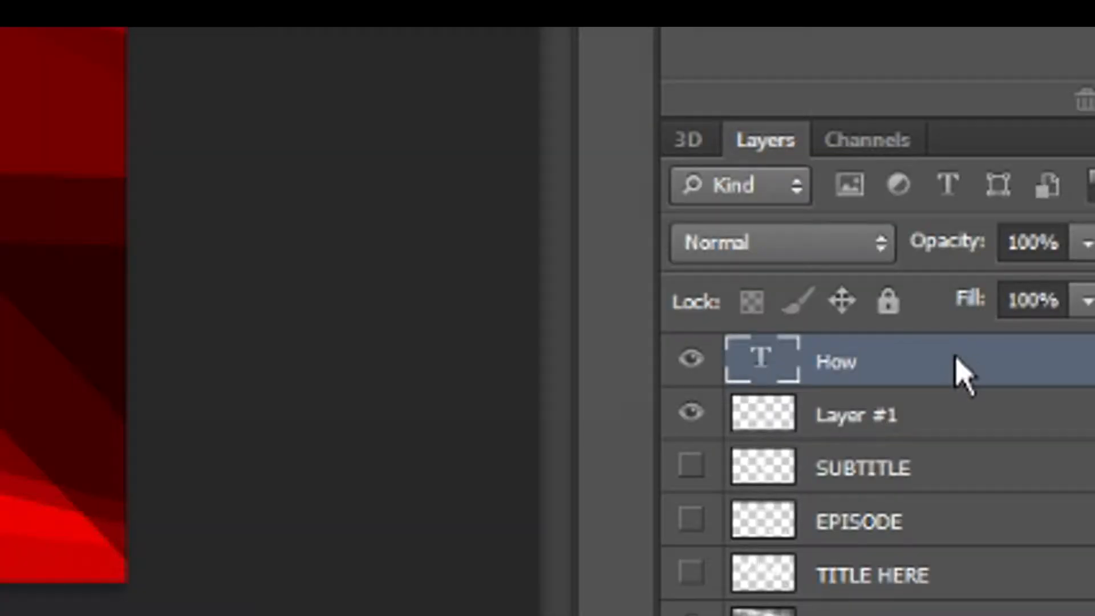
# Step: Add a linear purple-to-black Gradient Overlay to the "HOW" layer with 92% opacity and 138% scale
pyautogui.doubleClick(1030, 433)
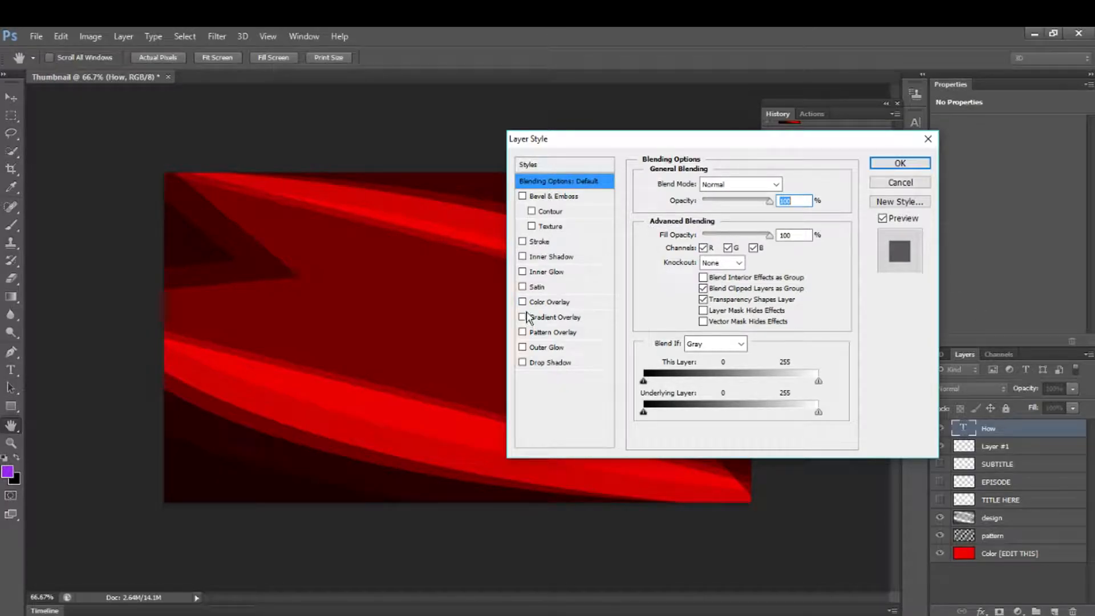
pyautogui.moveTo(648, 142); pyautogui.dragTo(144, 118)
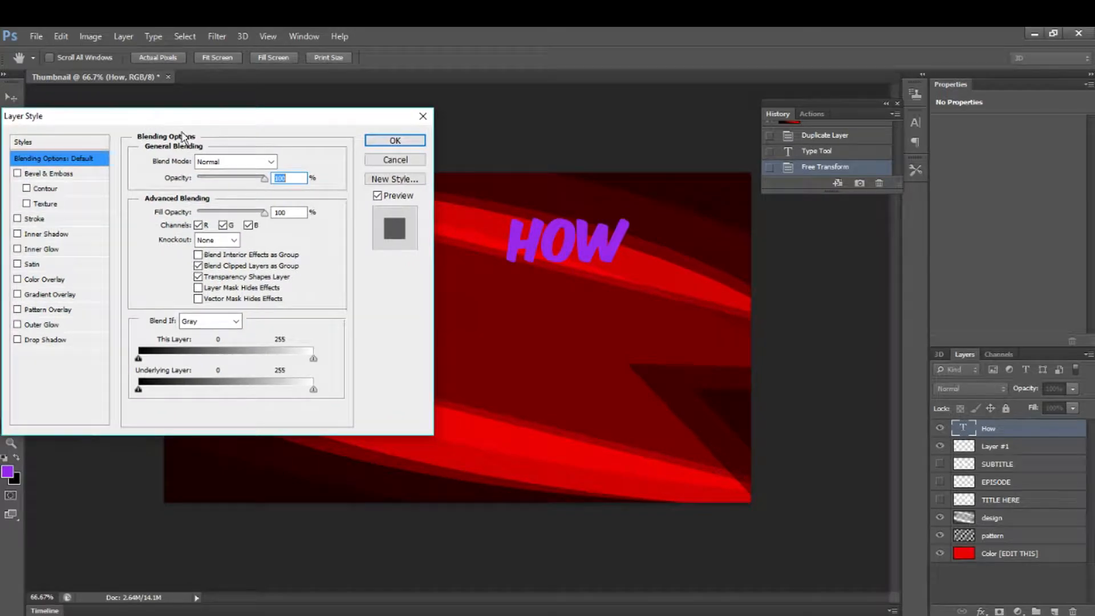
pyautogui.click(40, 296)
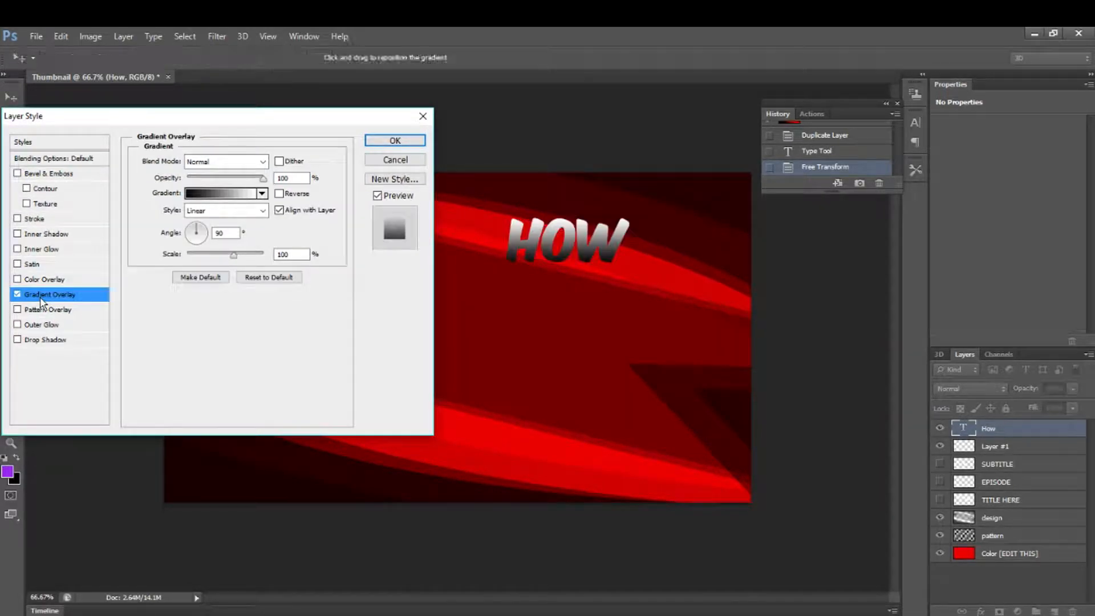
pyautogui.click(261, 194)
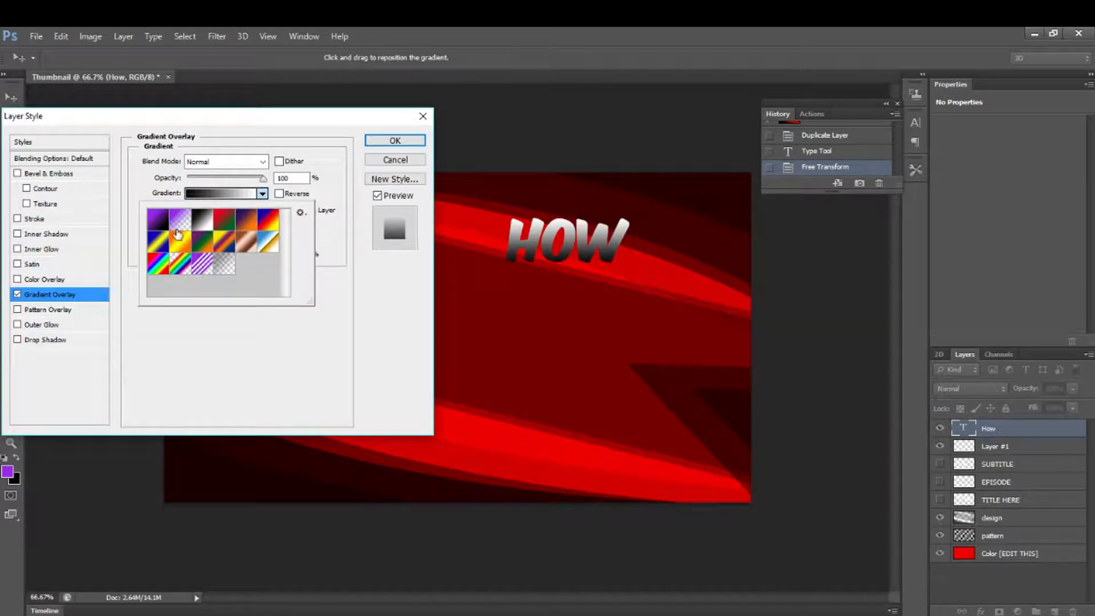
pyautogui.click(177, 224)
pyautogui.click(262, 193)
pyautogui.click(262, 194)
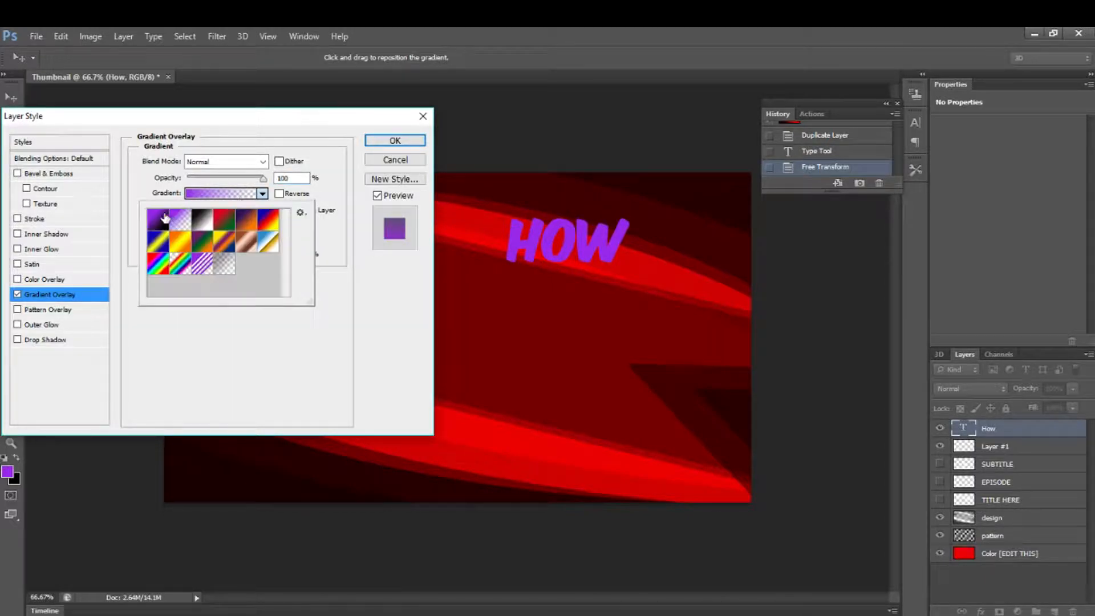
pyautogui.click(157, 219)
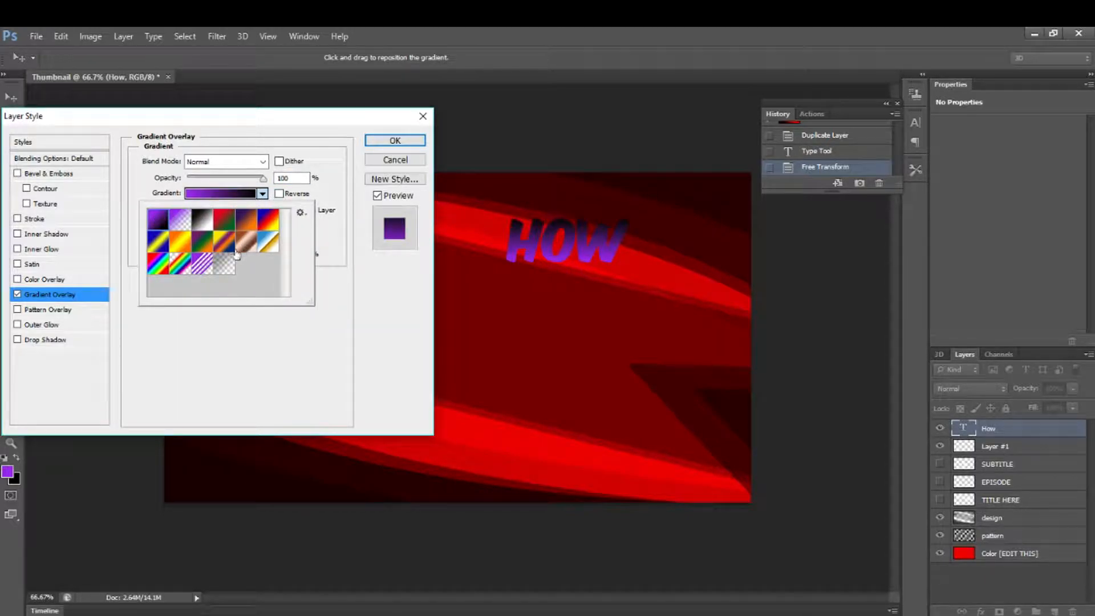
pyautogui.click(266, 195)
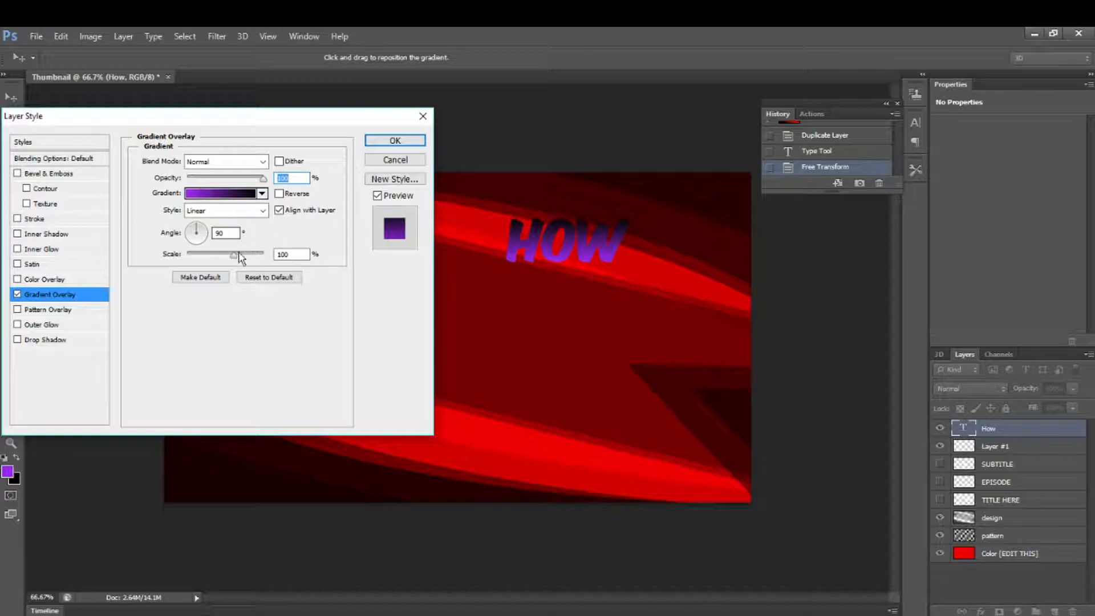
pyautogui.moveTo(240, 258); pyautogui.dragTo(301, 267)
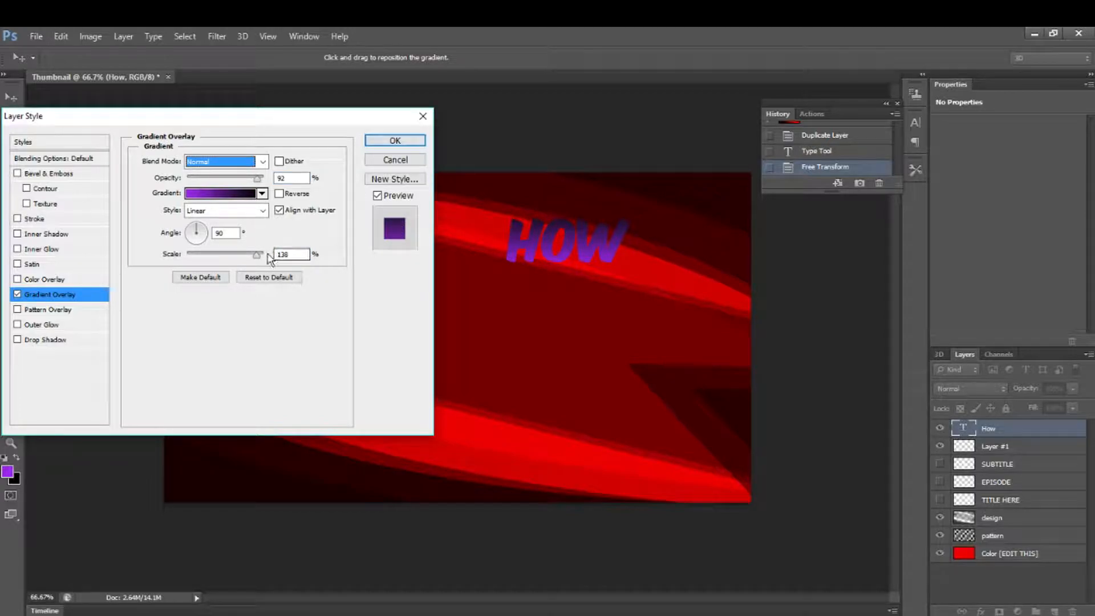
pyautogui.press('Tab')
# Step: Add a black 15 px outside Stroke to the "HOW" text and apply the layer style
pyautogui.click(17, 221)
pyautogui.click(39, 220)
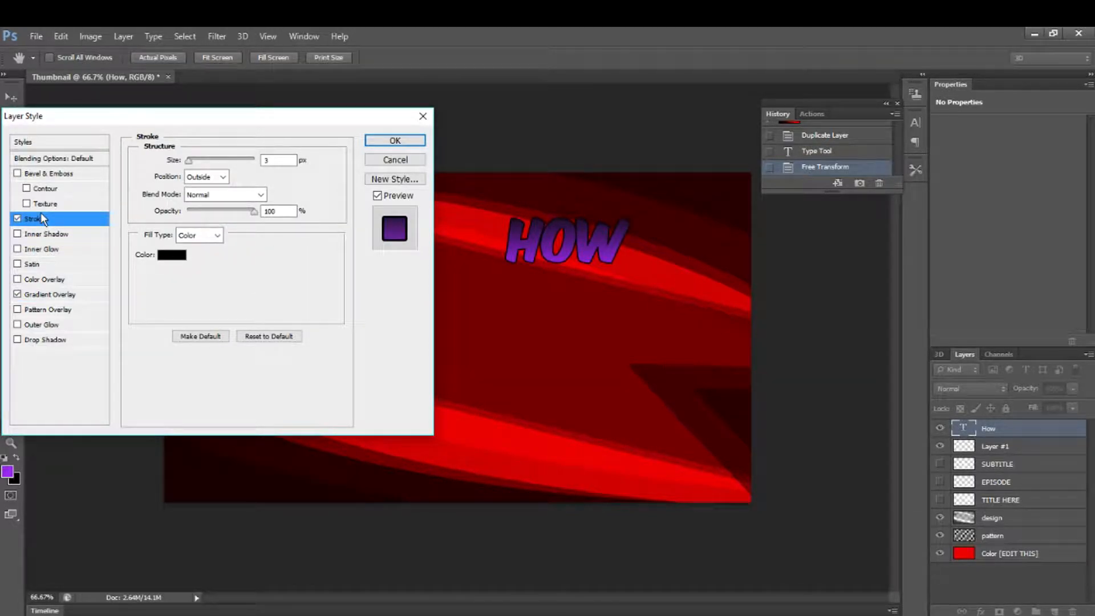
pyautogui.doubleClick(265, 161)
pyautogui.write('15')
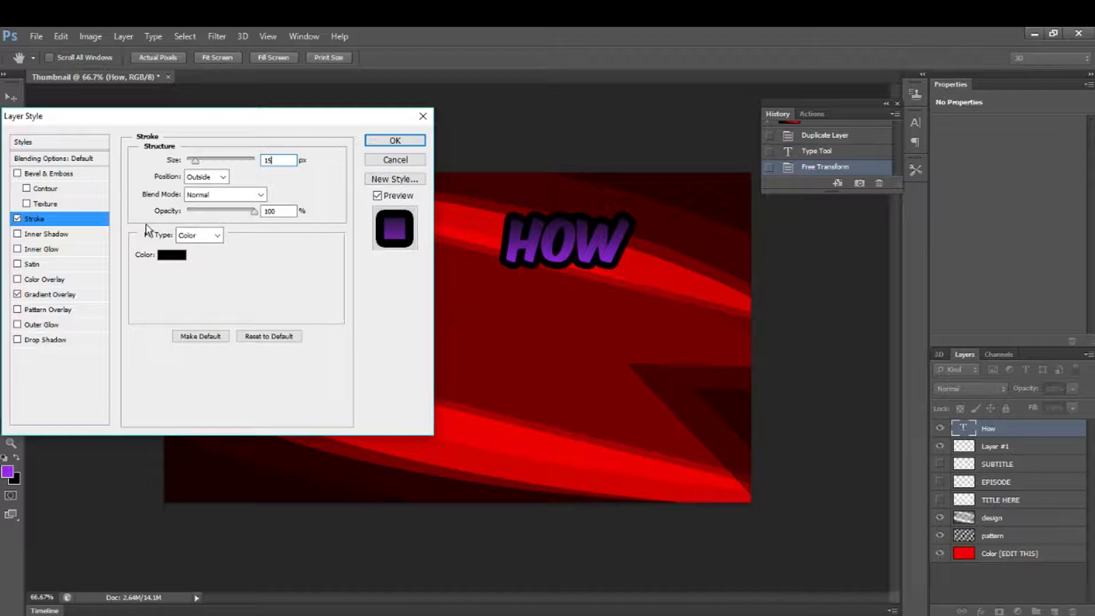
pyautogui.click(387, 142)
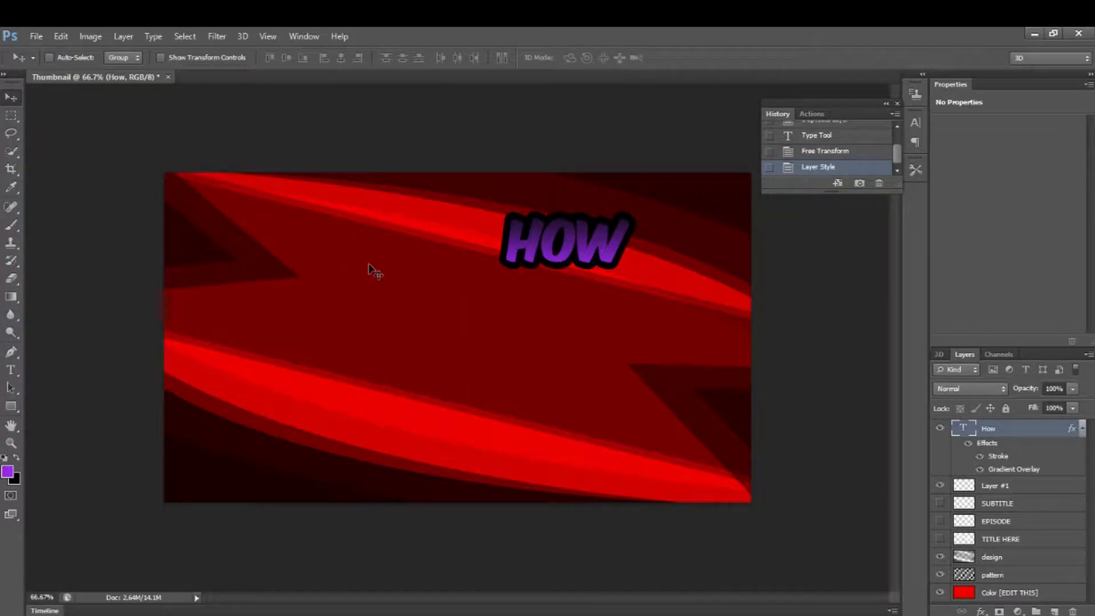
# Step: Add a new text layer reading "TO MAKE A THUMBNAIL" in the middle of the design, with "THUMBNAIL" on a second line
pyautogui.click(11, 371)
pyautogui.click(394, 310)
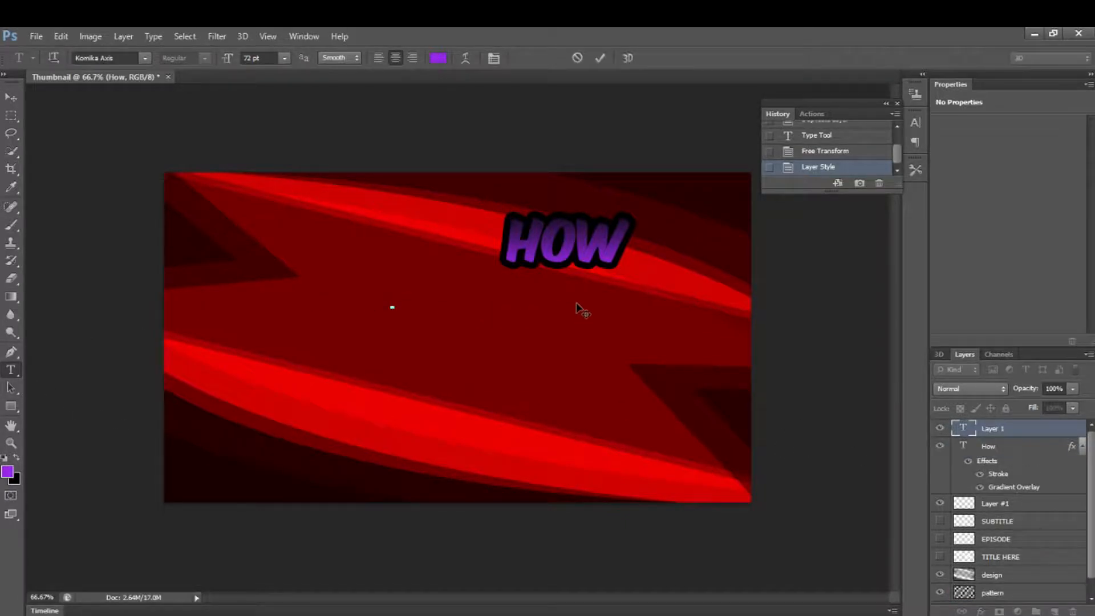
pyautogui.write('TO MAKE A THUMBNAIL')
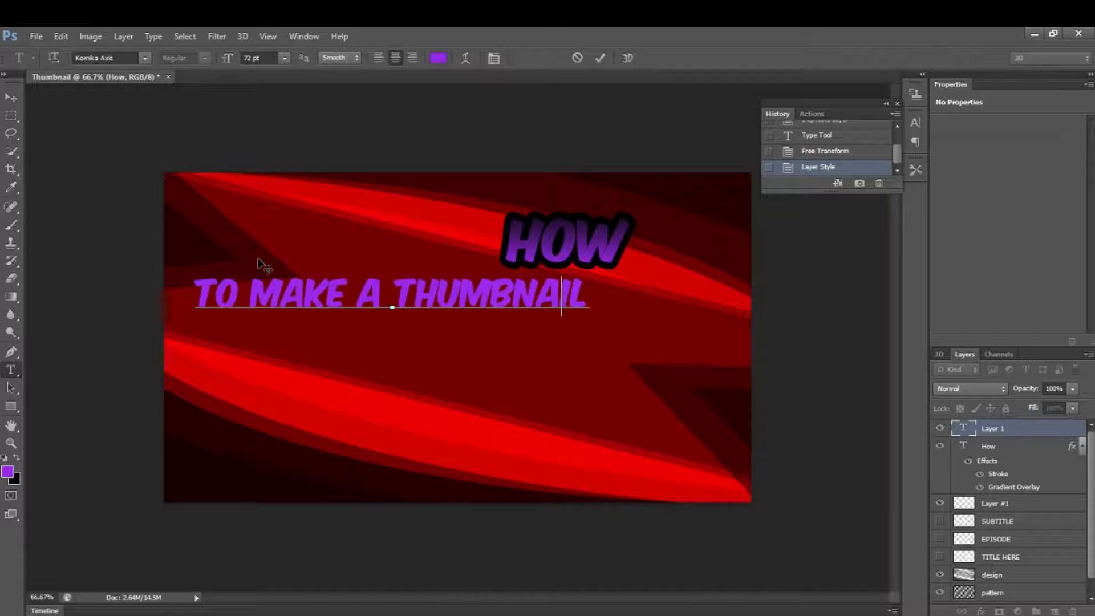
pyautogui.press('Right')
pyautogui.press('Right')
pyautogui.press('Return')
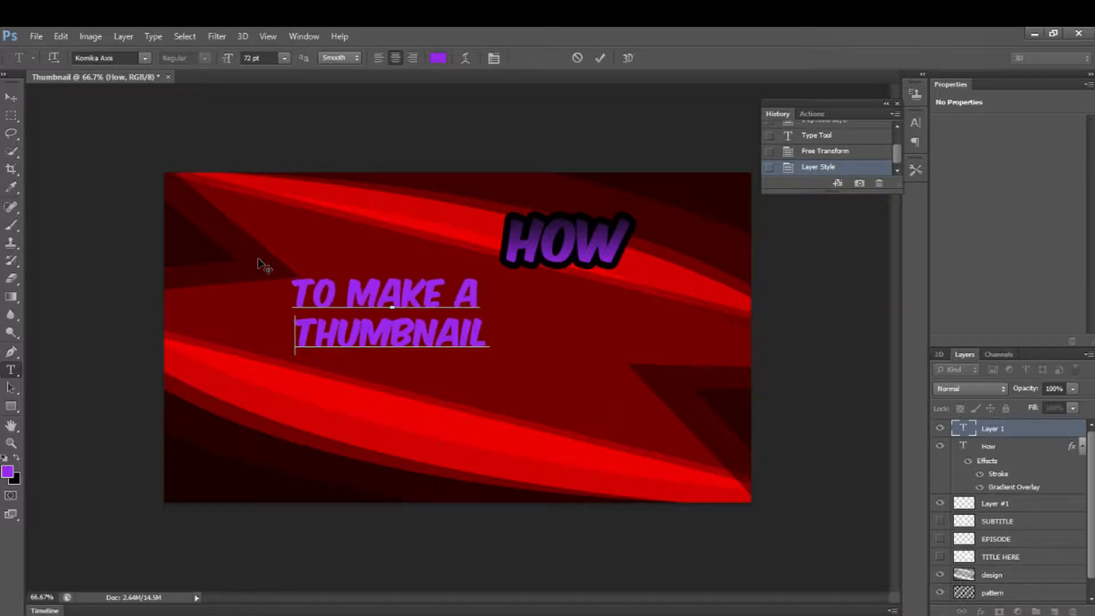
pyautogui.click(11, 96)
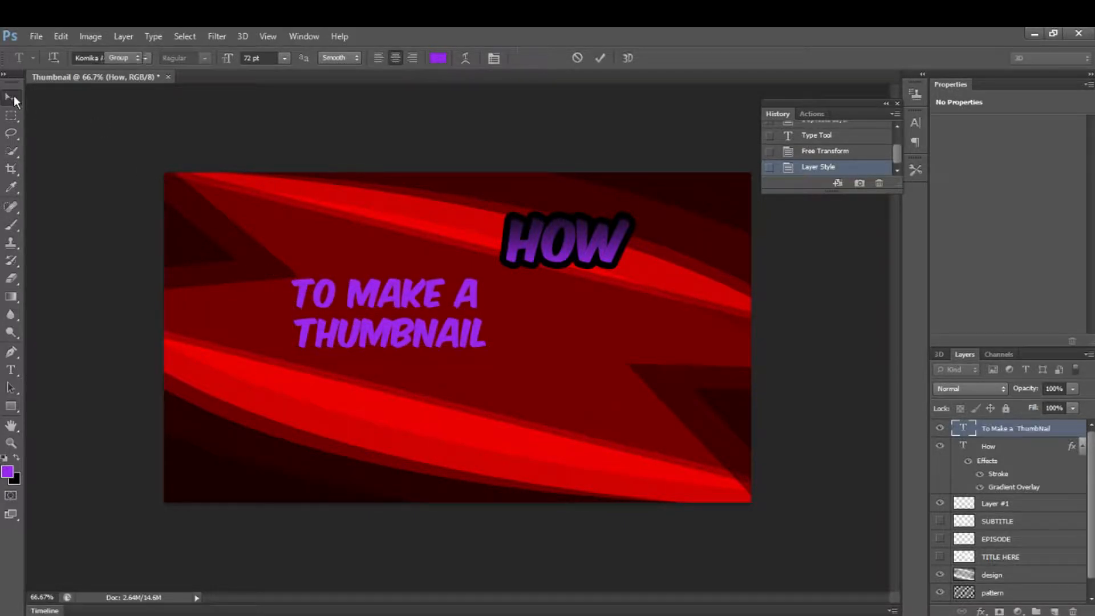
# Step: Free-transform the "TO MAKE A THUMBNAIL" text to enlarge it and place it directly below "HOW"
pyautogui.hotkey('ctrl', 't')
pyautogui.moveTo(290, 280); pyautogui.dragTo(218, 262)
pyautogui.moveTo(304, 301); pyautogui.dragTo(505, 302)
pyautogui.moveTo(412, 261); pyautogui.dragTo(355, 239)
pyautogui.moveTo(526, 313); pyautogui.dragTo(567, 343)
pyautogui.press('Return')
# Step: Give the "TO MAKE A THUMBNAIL" layer a linear purple-to-black Gradient Overlay and a black 15 px outside Stroke
pyautogui.doubleClick(1018, 429)
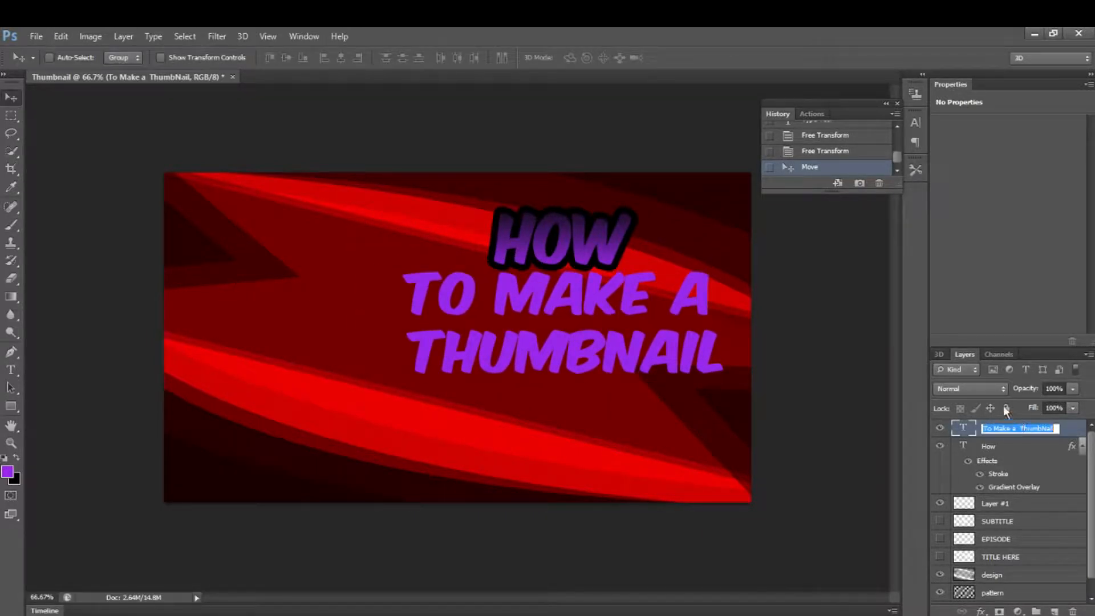
pyautogui.doubleClick(1075, 433)
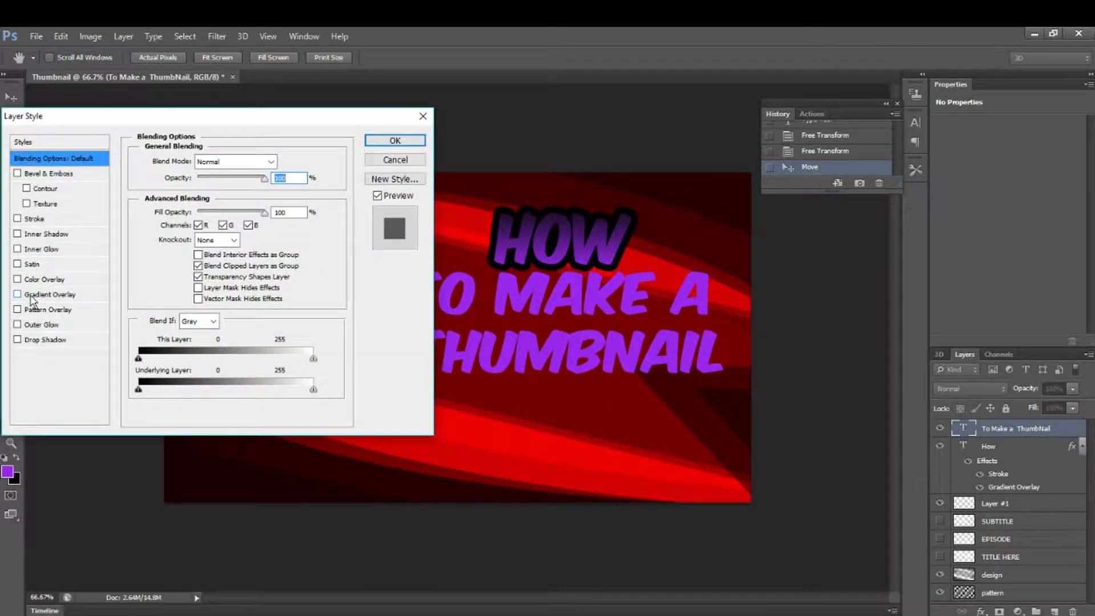
pyautogui.click(26, 295)
pyautogui.moveTo(141, 116); pyautogui.dragTo(136, 145)
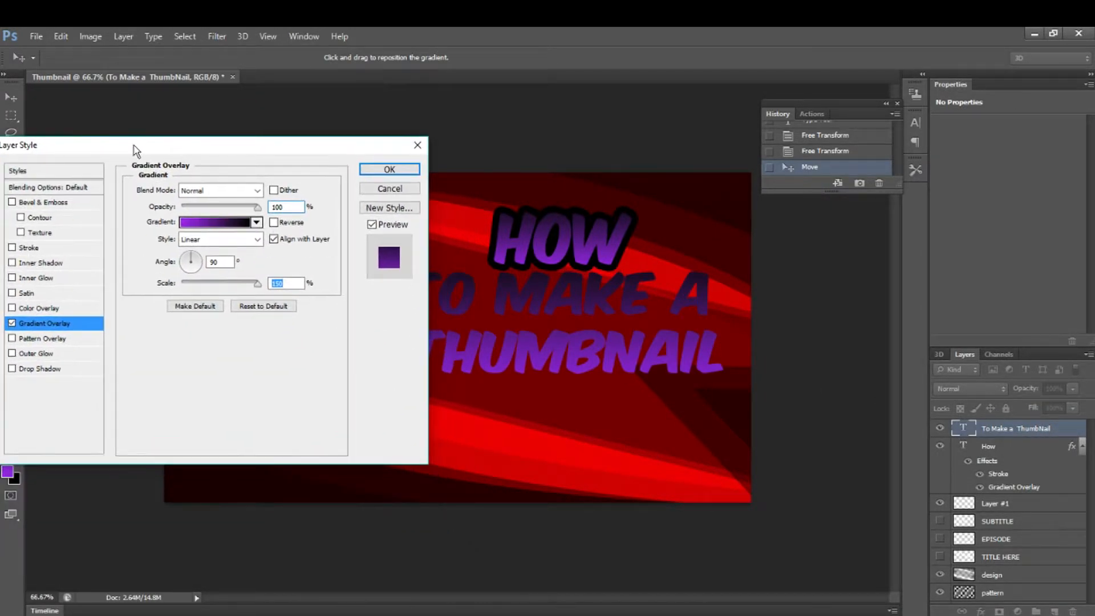
pyautogui.click(26, 248)
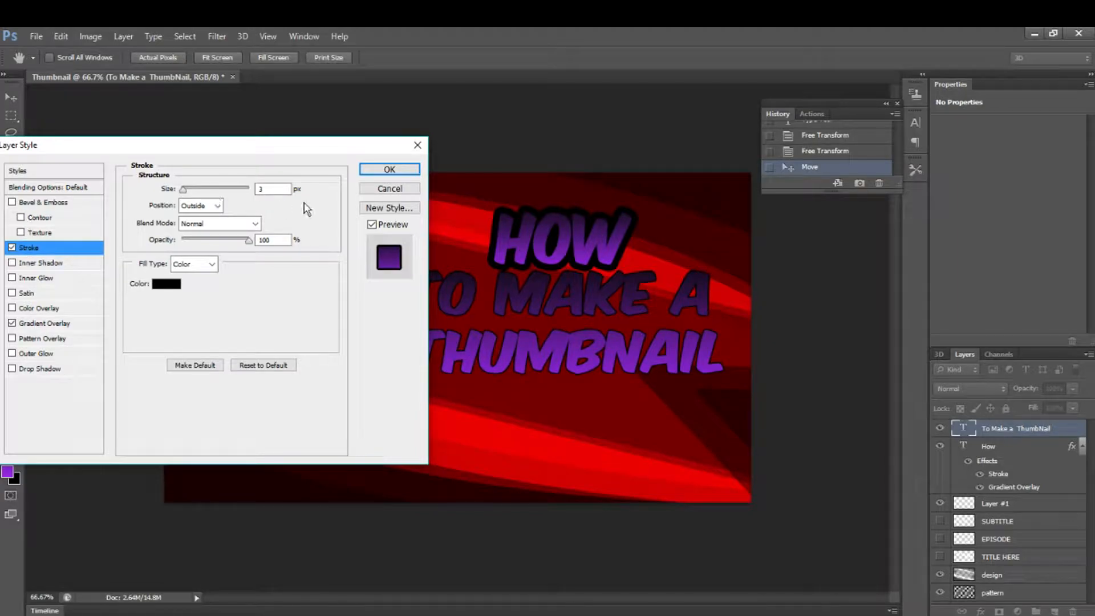
pyautogui.write('15')
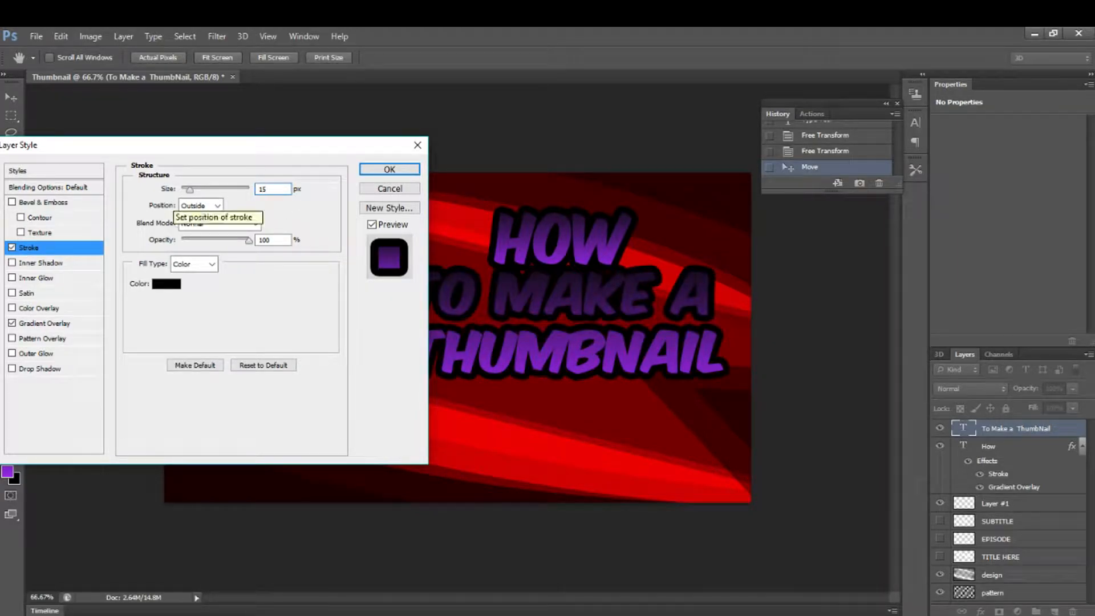
pyautogui.press('Return')
# Step: Nudge and slightly enlarge the "TO MAKE A THUMBNAIL" text so that it sits closely beneath "HOW"
pyautogui.moveTo(502, 285); pyautogui.dragTo(476, 283)
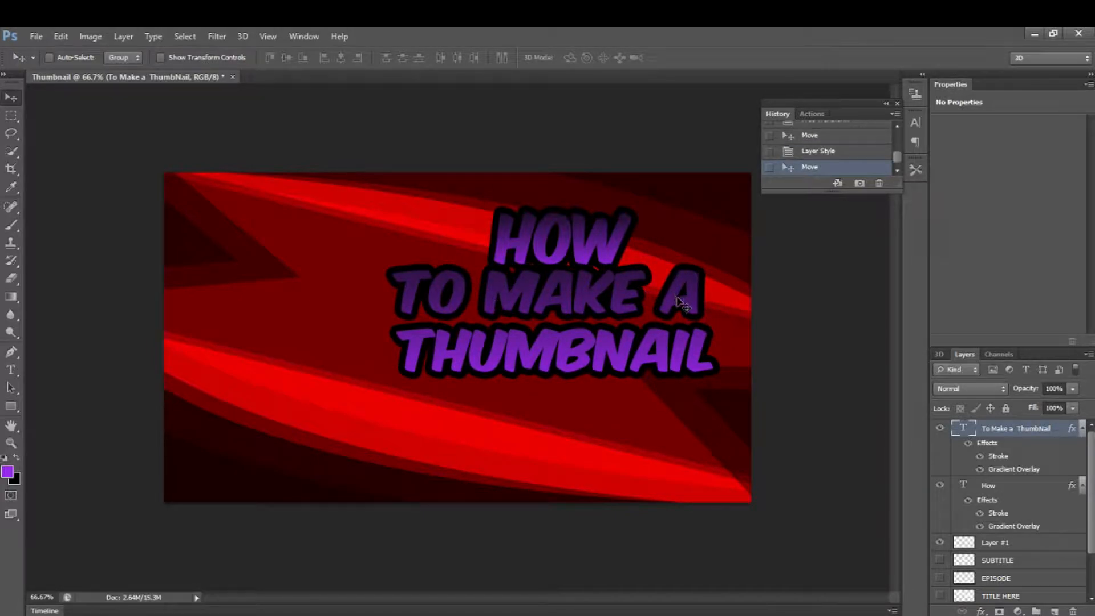
pyautogui.moveTo(678, 298); pyautogui.dragTo(682, 300)
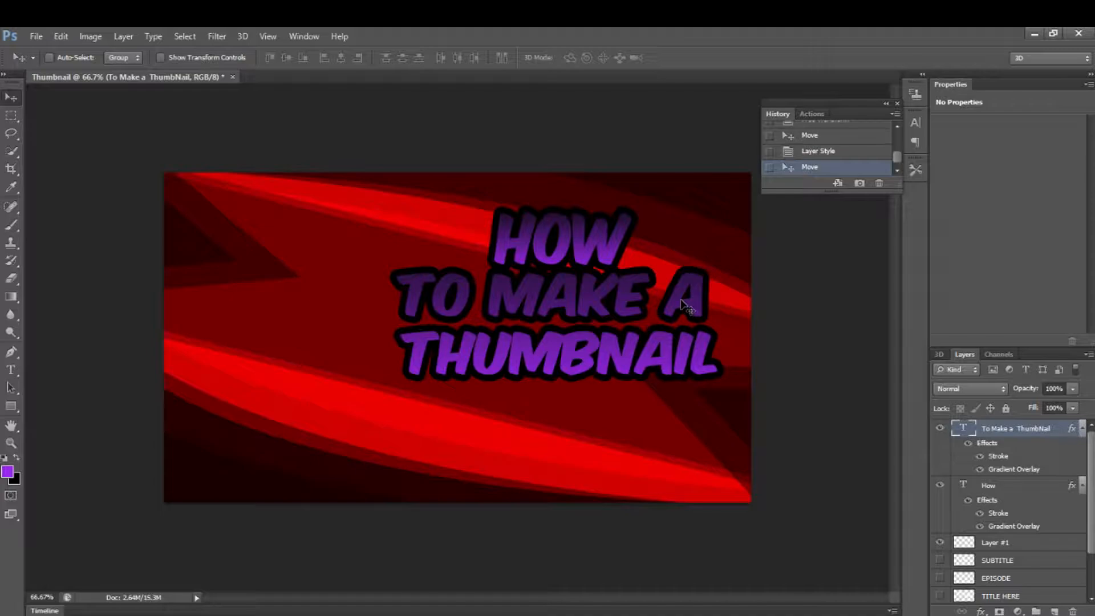
pyautogui.hotkey('ctrl', 't')
pyautogui.moveTo(398, 273); pyautogui.dragTo(392, 266)
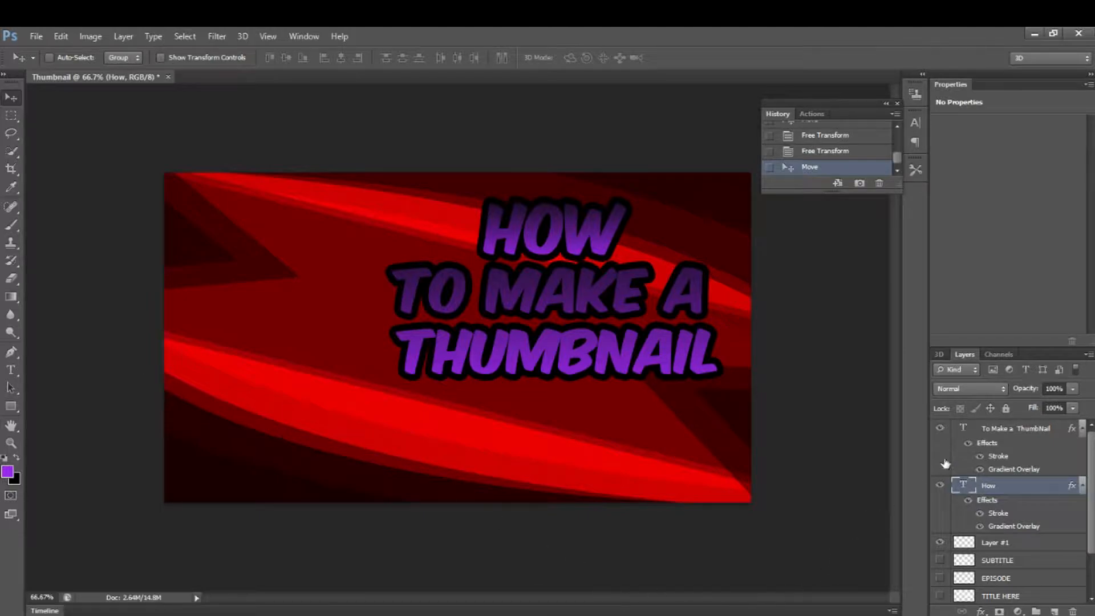
# Step: Merge the "HOW" and "TO MAKE A THUMBNAIL" text layers into one layer, undoing a trial move of the merged title
pyautogui.keyDown('ctrl'); pyautogui.click(1020, 429); pyautogui.keyUp('ctrl')
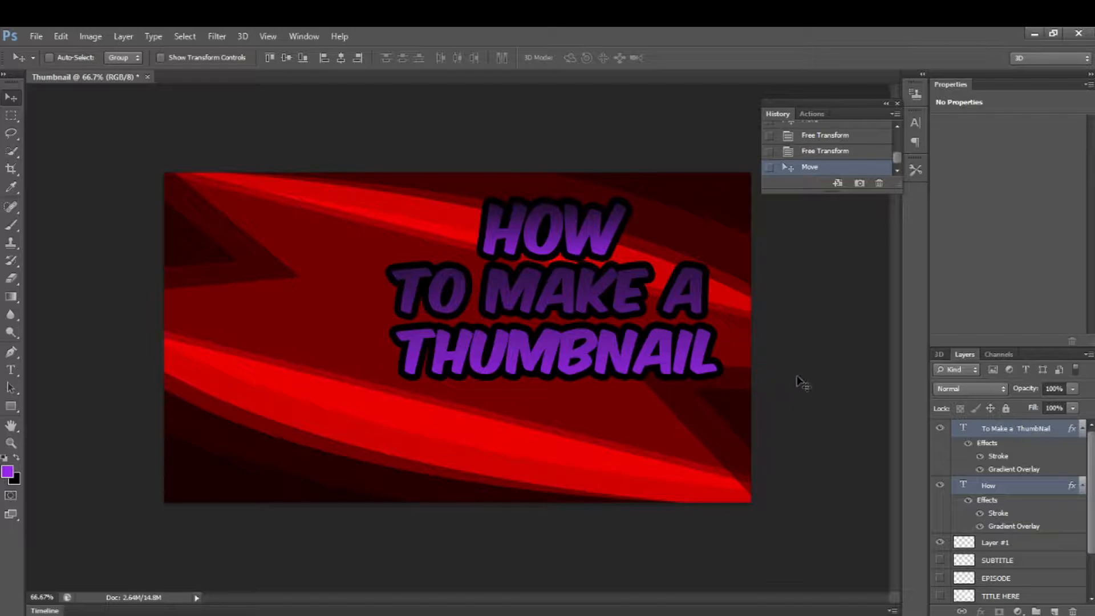
pyautogui.hotkey('ctrl', 'e')
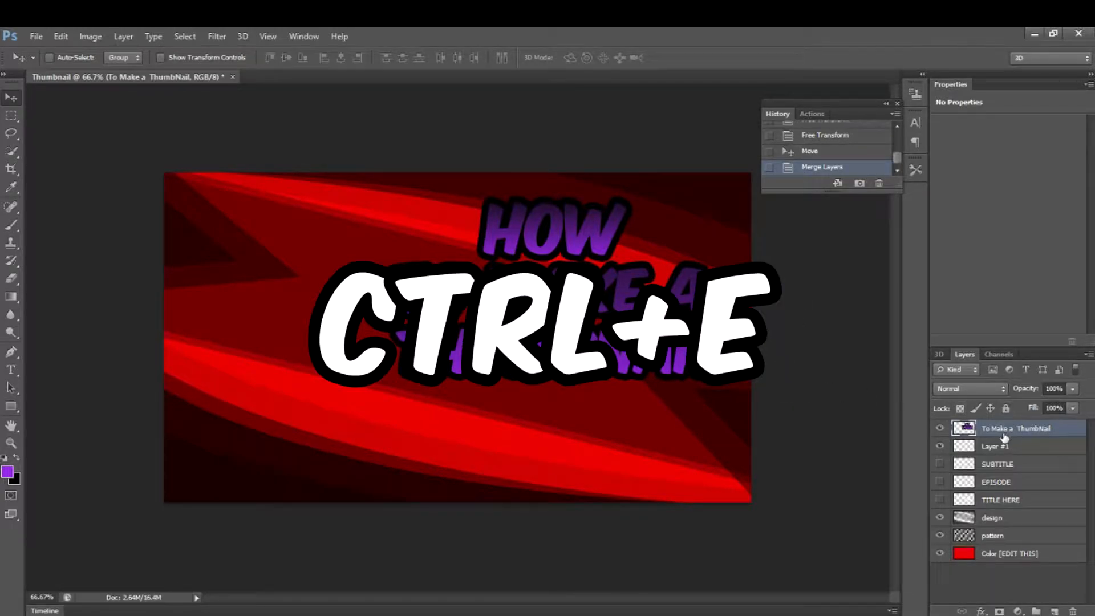
pyautogui.moveTo(565, 258); pyautogui.dragTo(584, 305)
pyautogui.hotkey('ctrl', 'z')
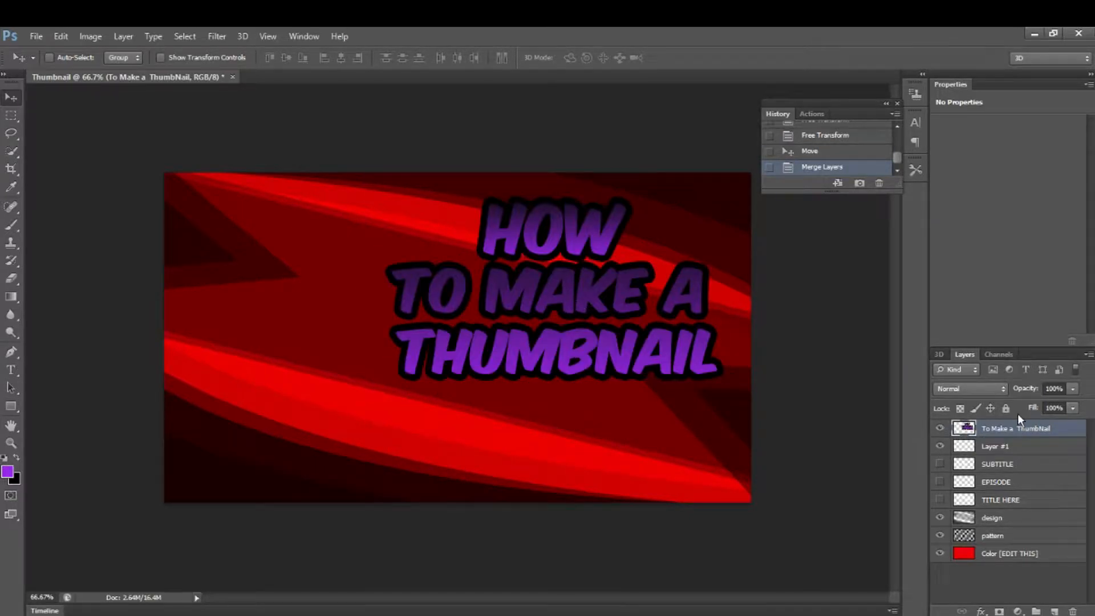
# Step: Add a white (ffffff) 10 px outside Stroke to the merged title layer as a second outline
pyautogui.doubleClick(1018, 429)
pyautogui.doubleClick(1058, 428)
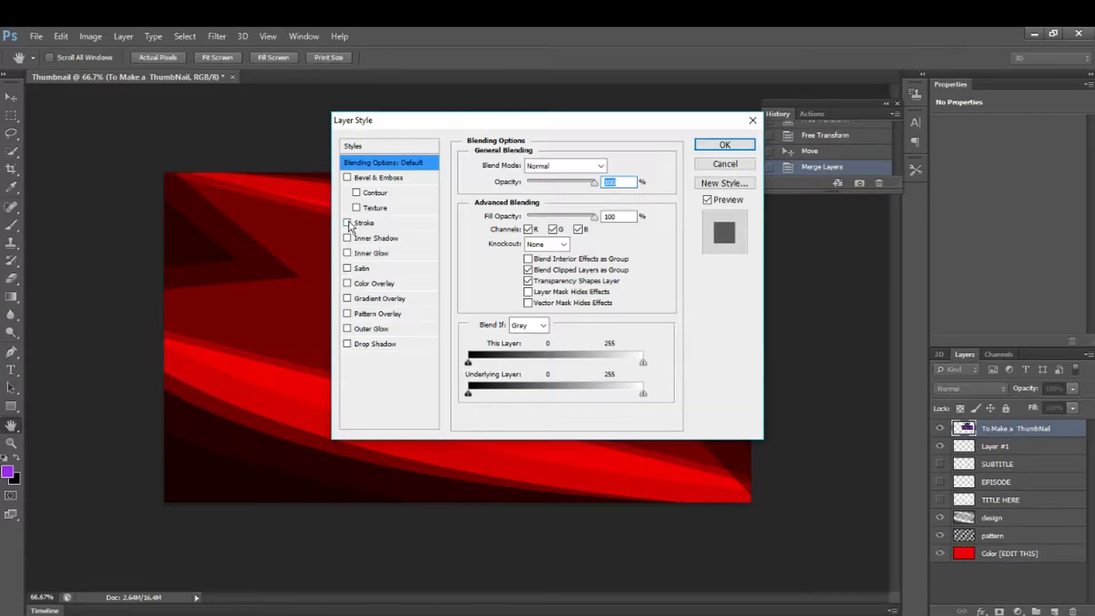
pyautogui.click(347, 223)
pyautogui.click(366, 223)
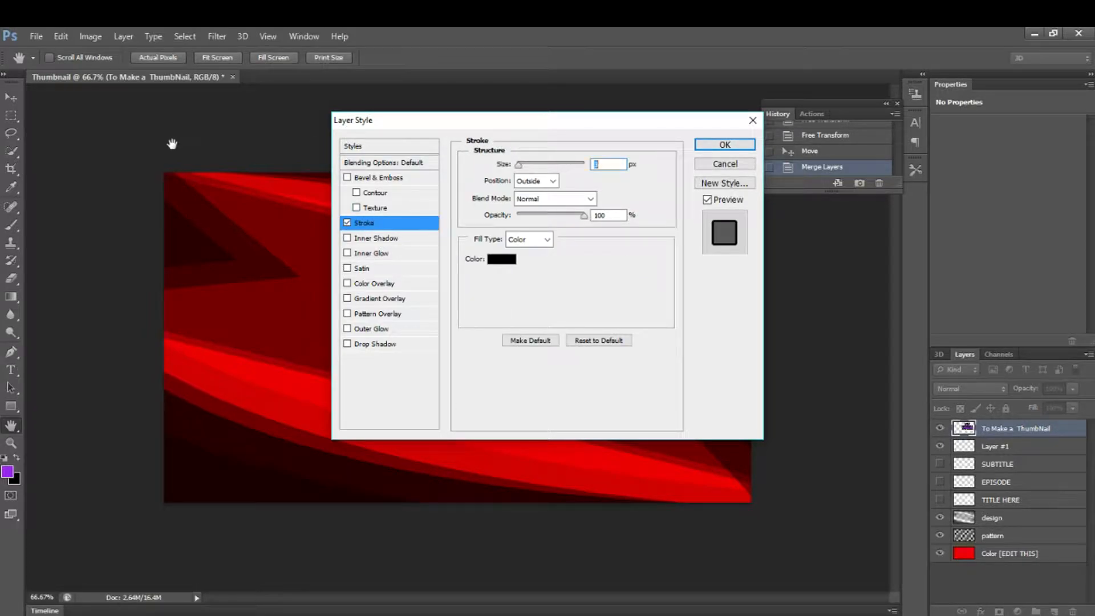
pyautogui.moveTo(497, 130); pyautogui.dragTo(270, 149)
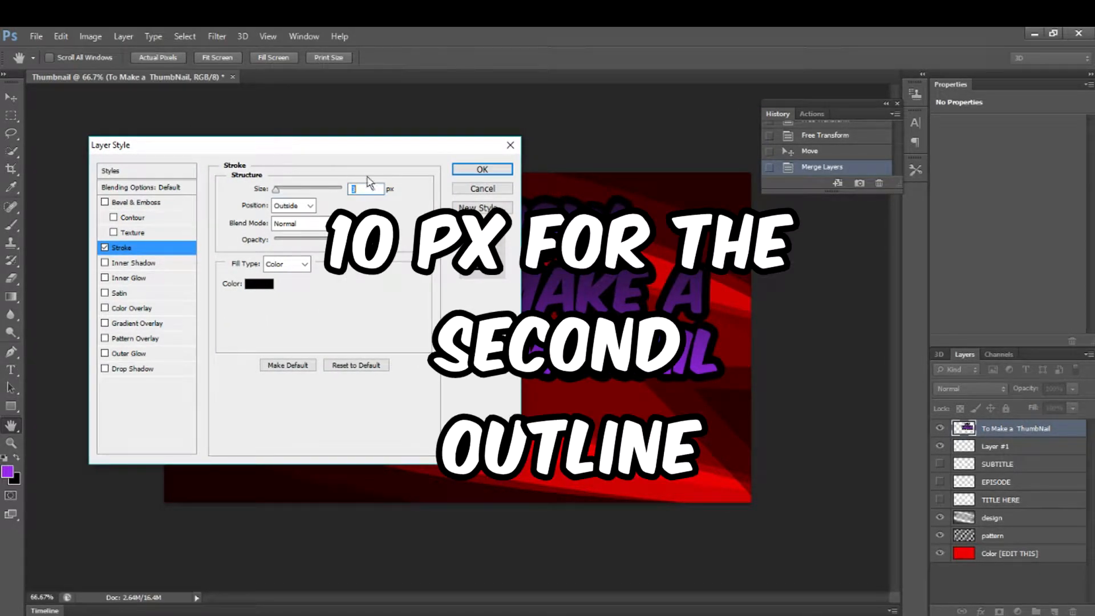
pyautogui.moveTo(372, 155); pyautogui.dragTo(289, 149)
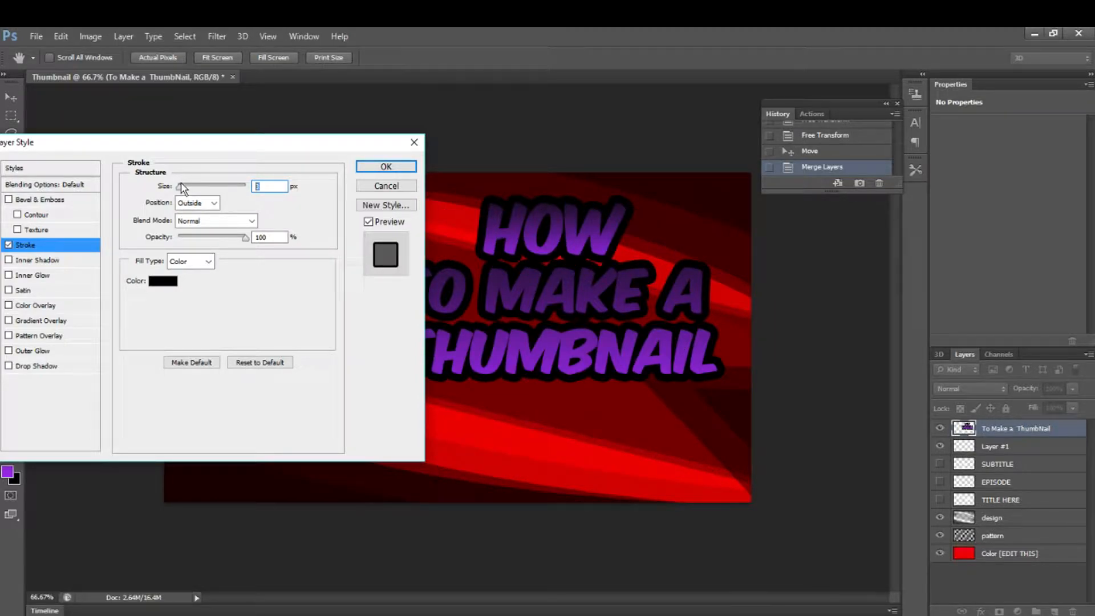
pyautogui.write('10')
pyautogui.click(165, 280)
pyautogui.write('ffffff')
pyautogui.click(428, 229)
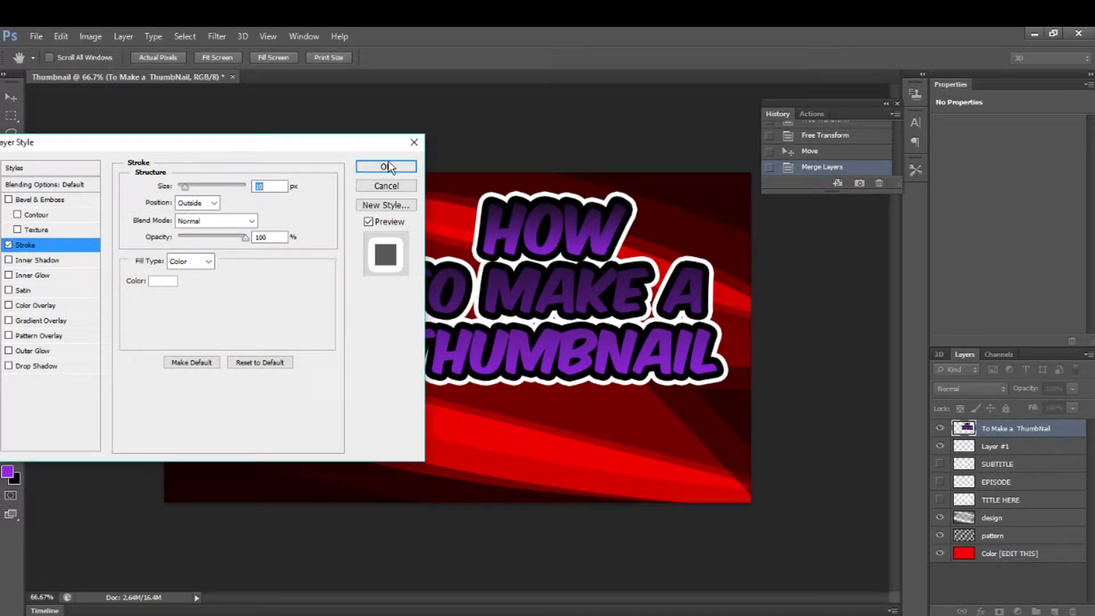
pyautogui.click(386, 166)
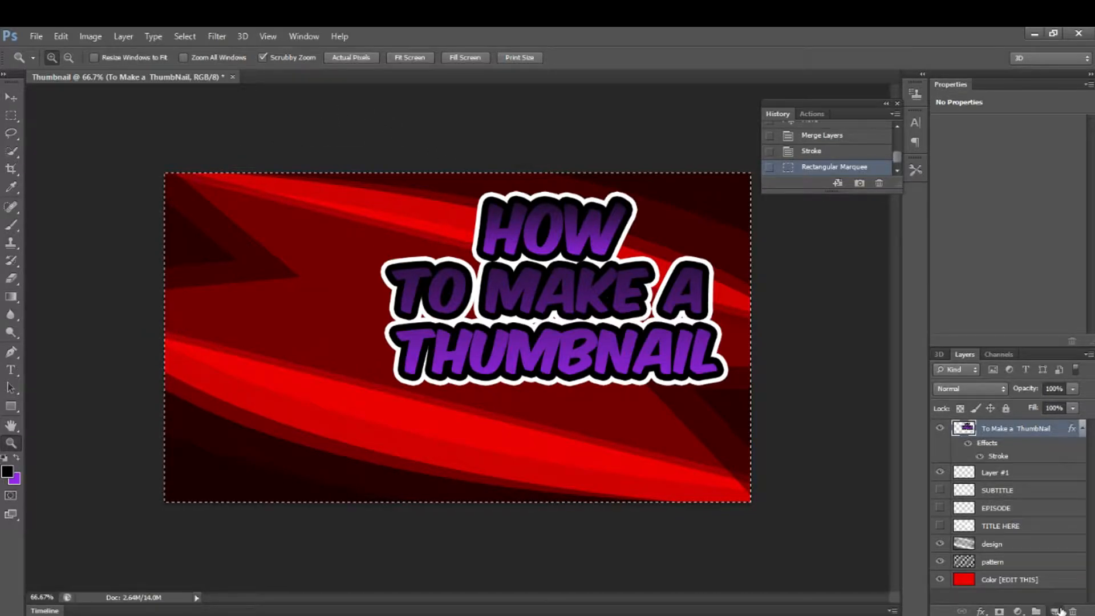
# Step: Create a new layer above the title and fill the selected canvas with black using a 5000 px brush
pyautogui.click(1055, 611)
pyautogui.click(7, 225)
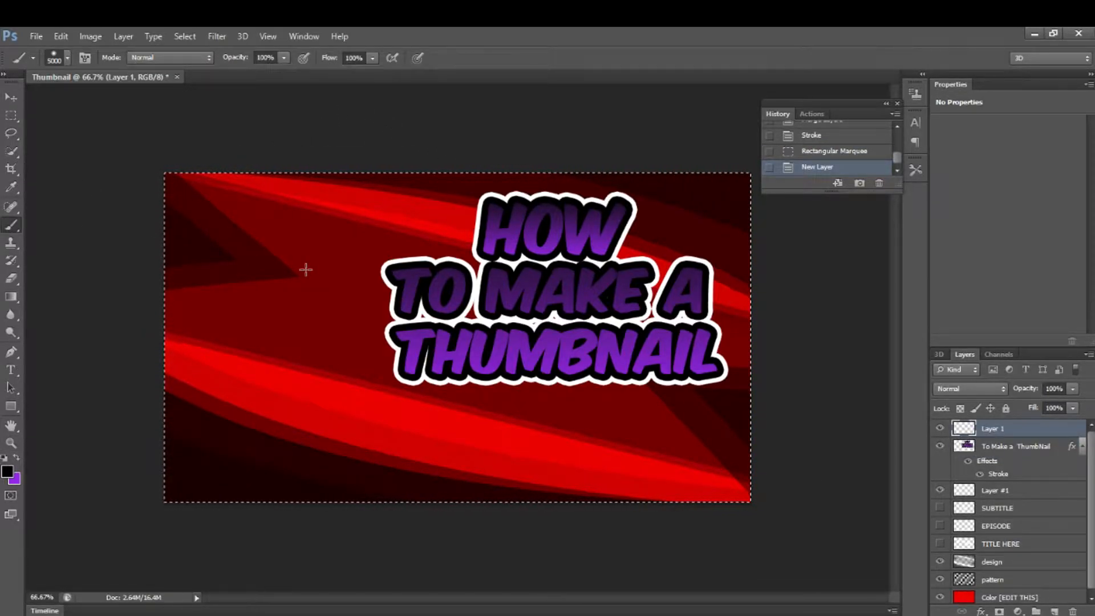
pyautogui.click(337, 220)
# Step: Clear a rectangle just inside the canvas edges of the black layer to leave a thin border, and discard the extra brush fills
pyautogui.press('m')
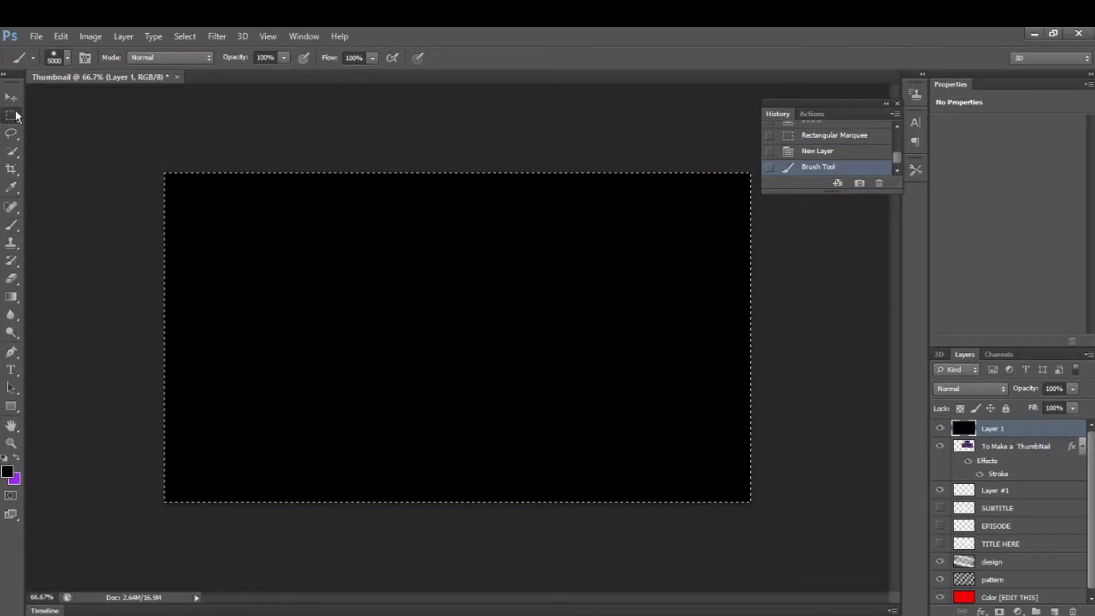
pyautogui.click(172, 185)
pyautogui.moveTo(171, 182); pyautogui.dragTo(657, 394)
pyautogui.moveTo(569, 348); pyautogui.dragTo(563, 343)
pyautogui.moveTo(202, 197)
pyautogui.mouseDown()
pyautogui.moveTo(634, 407)
pyautogui.moveTo(711, 452)
pyautogui.moveTo(745, 492)
pyautogui.mouseUp()
pyautogui.click(208, 198)
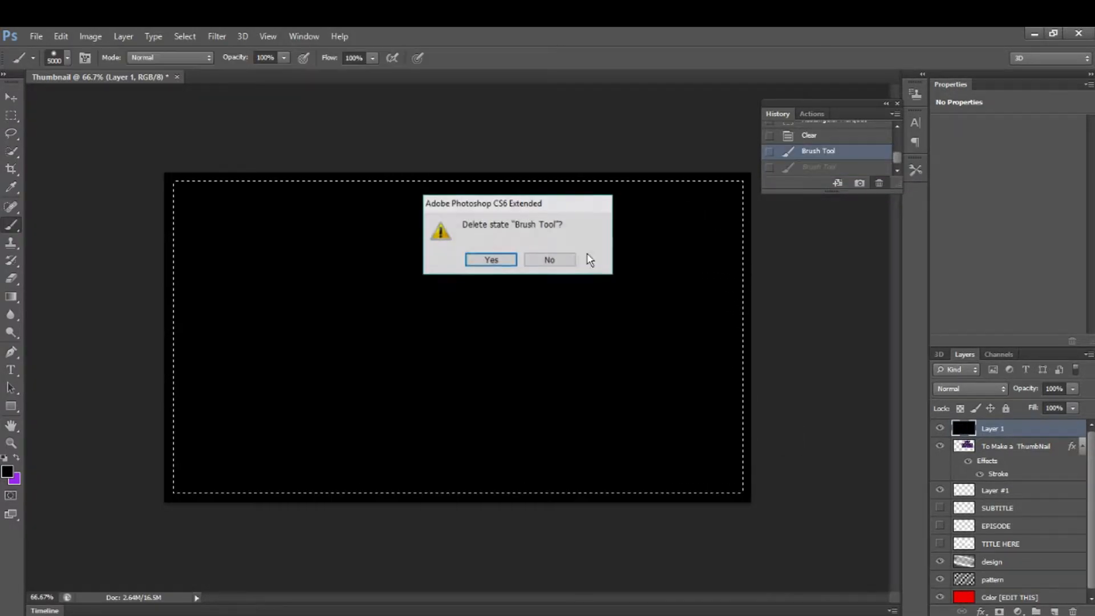
pyautogui.click(491, 259)
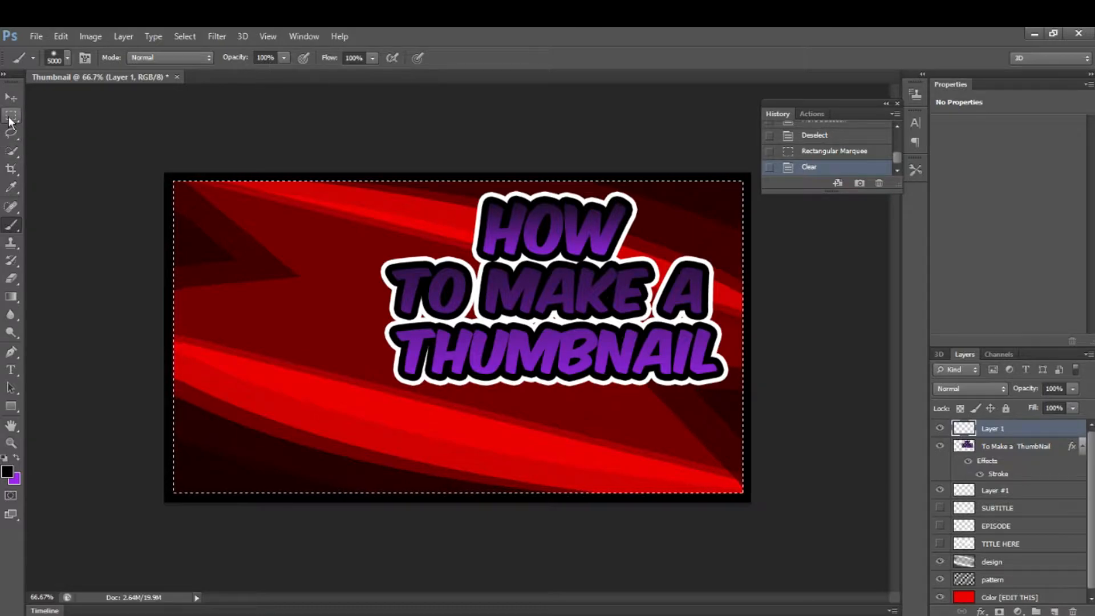
# Step: Deselect the border area, marquee a rectangle in the design's lower-left corner for an inset, and switch to the Brush tool
pyautogui.click(11, 116)
pyautogui.click(171, 262)
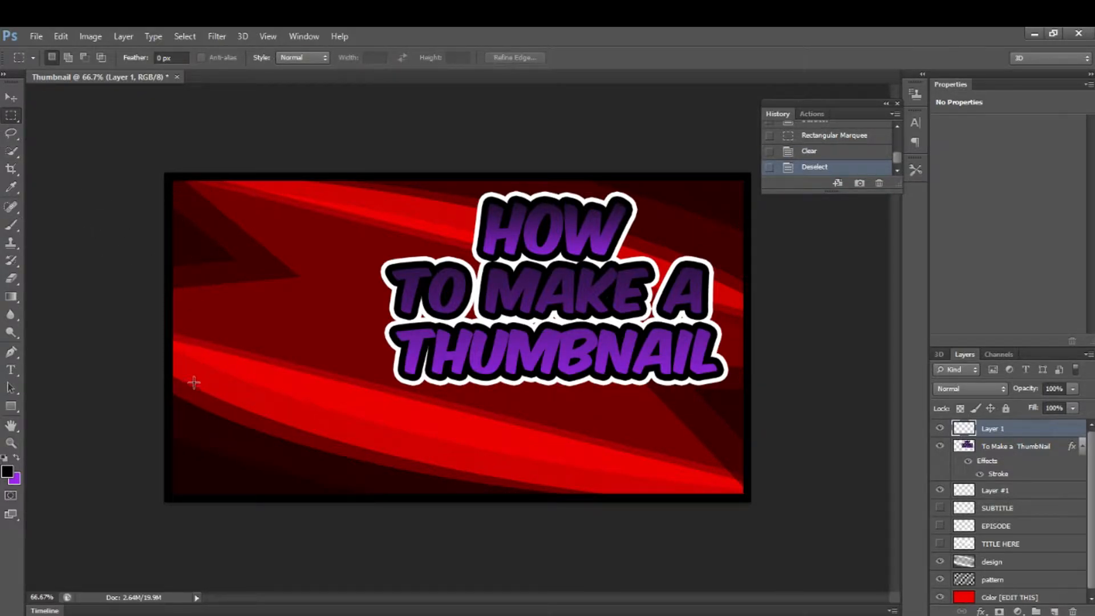
pyautogui.moveTo(183, 361); pyautogui.dragTo(386, 482)
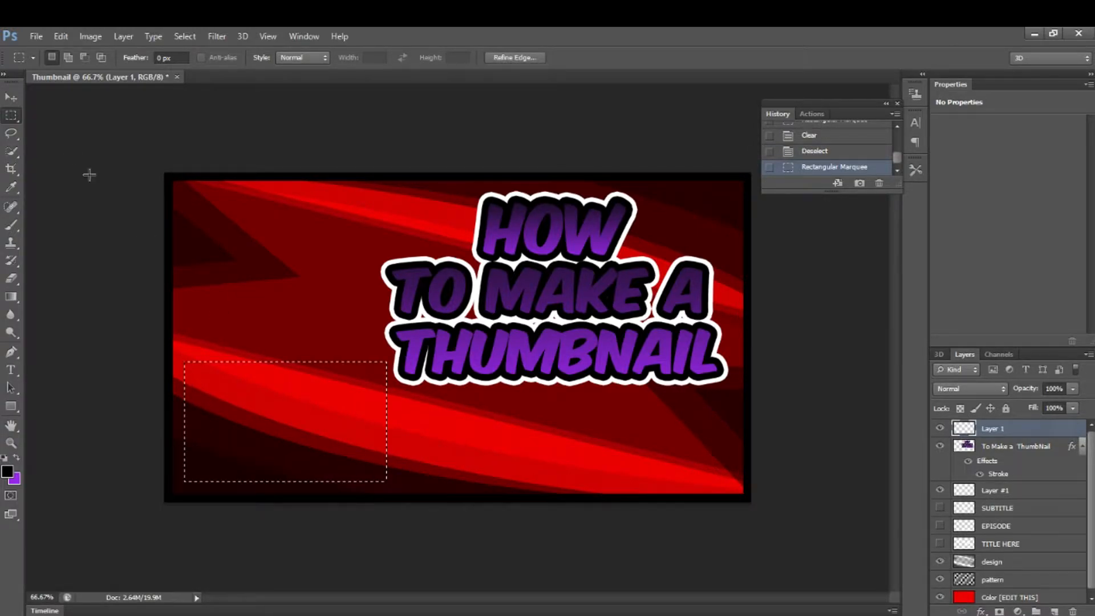
pyautogui.click(12, 225)
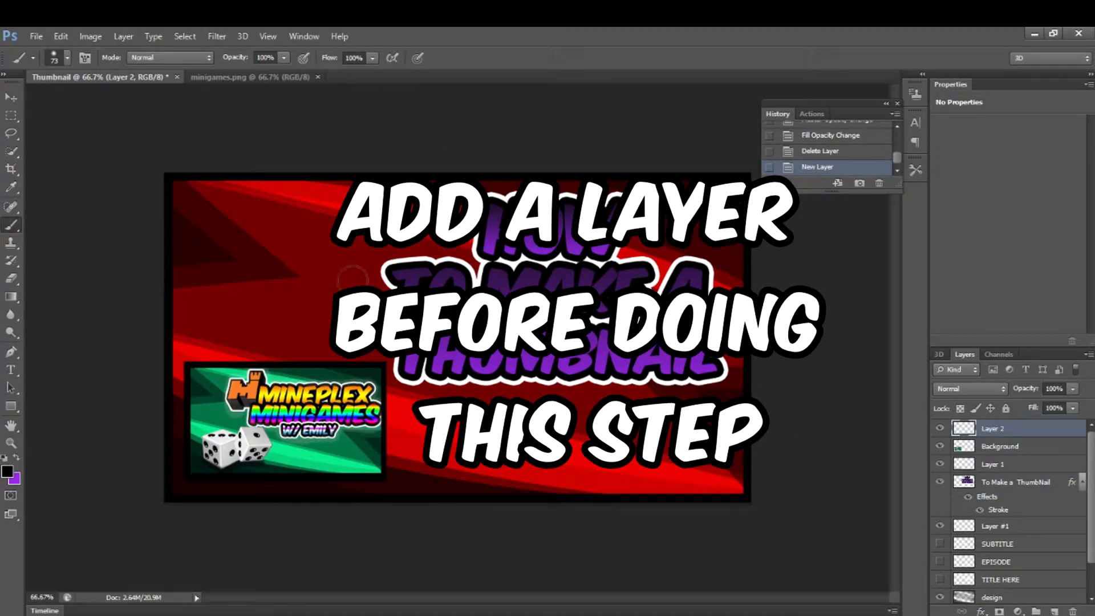
# Step: Set the foreground colour to white (ffffff) and brush a soft outline around the title on Layer 2
pyautogui.click(9, 473)
pyautogui.moveTo(154, 259); pyautogui.dragTo(42, 216)
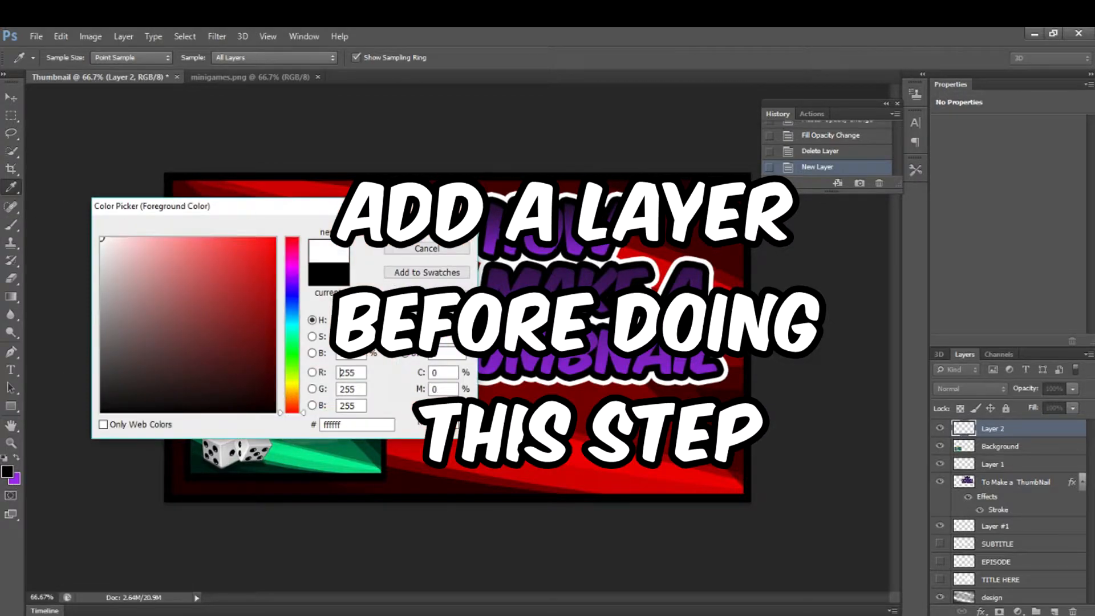
pyautogui.click(427, 225)
pyautogui.moveTo(469, 183)
pyautogui.mouseDown()
pyautogui.moveTo(459, 251)
pyautogui.moveTo(384, 263)
pyautogui.moveTo(381, 340)
pyautogui.moveTo(412, 380)
pyautogui.moveTo(663, 386)
pyautogui.moveTo(728, 370)
pyautogui.moveTo(703, 247)
pyautogui.moveTo(645, 250)
pyautogui.moveTo(631, 205)
pyautogui.moveTo(562, 185)
pyautogui.moveTo(474, 186)
pyautogui.mouseUp()
# Step: Set Layer 2's blend mode to Screen and its opacity to 10%, and return to the Move tool
pyautogui.click(970, 388)
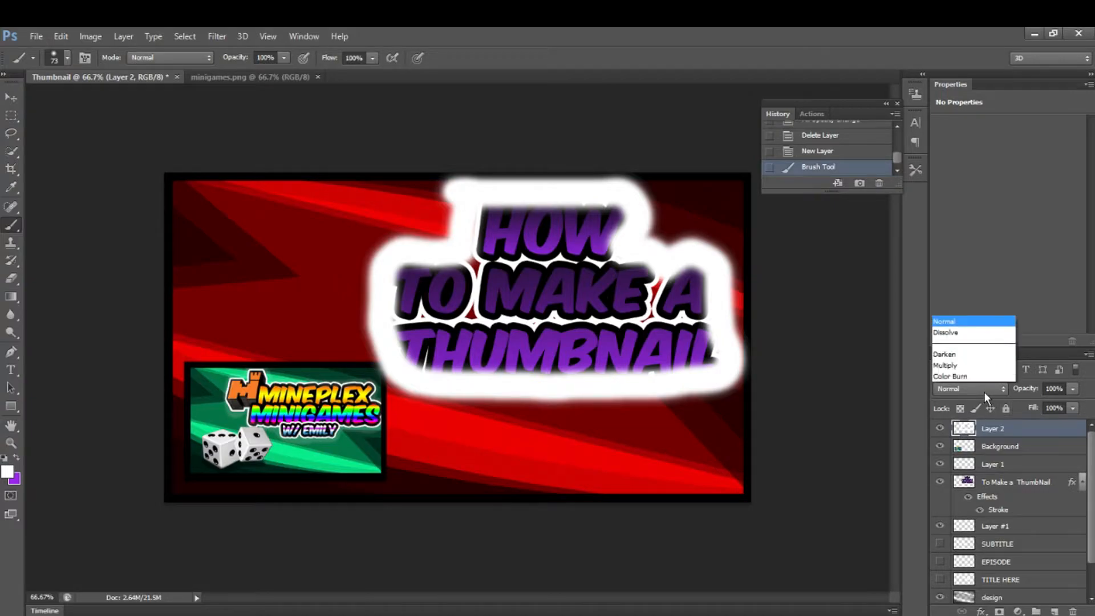
pyautogui.click(944, 151)
pyautogui.click(1073, 389)
pyautogui.moveTo(1074, 403); pyautogui.dragTo(1000, 399)
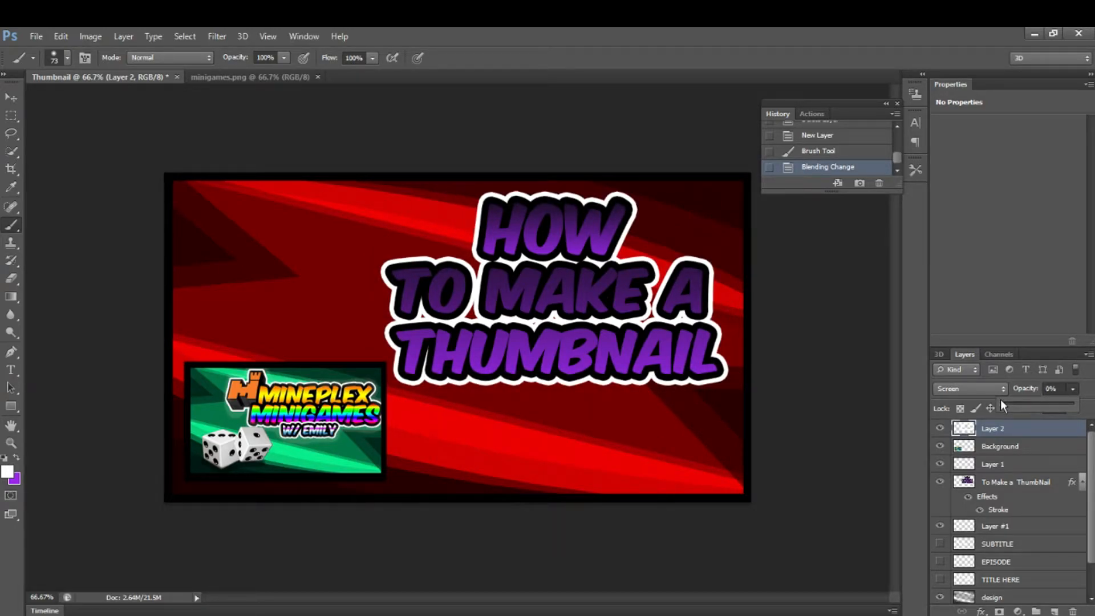
pyautogui.moveTo(1004, 400); pyautogui.dragTo(1010, 404)
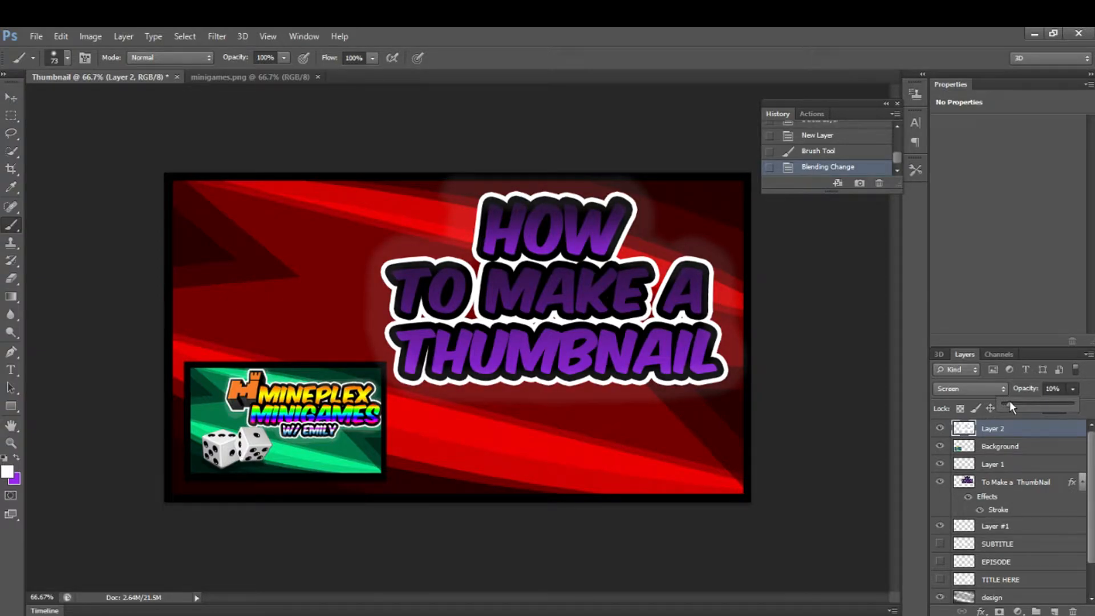
pyautogui.click(558, 264)
pyautogui.click(8, 100)
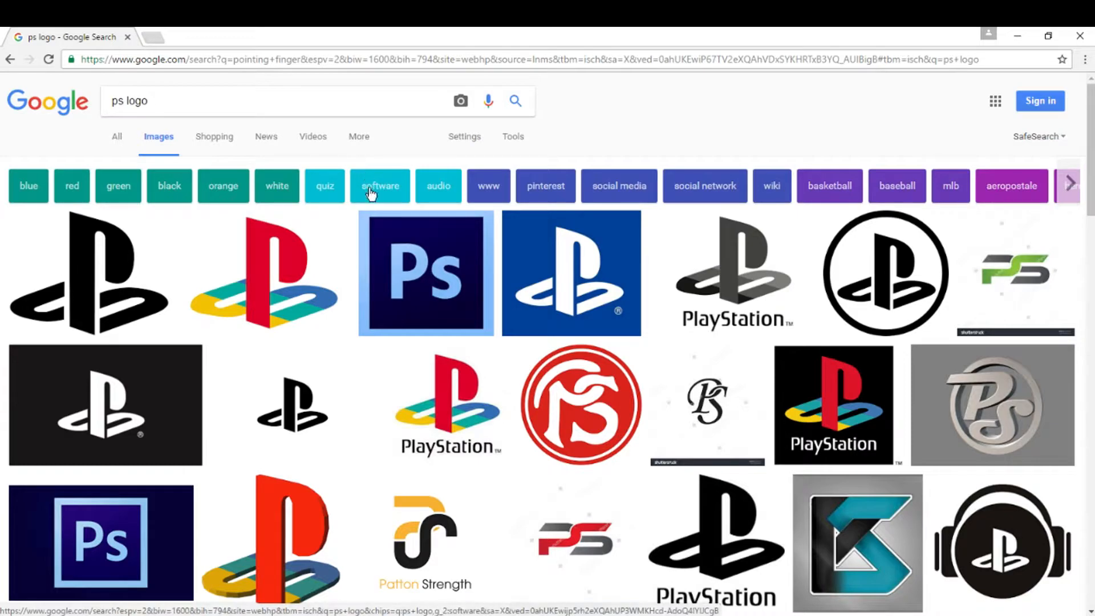
# Step: In the browser's Google Images results for "ps logo", copy the dark blue square Photoshop logo image from the first row
pyautogui.rightClick(402, 265)
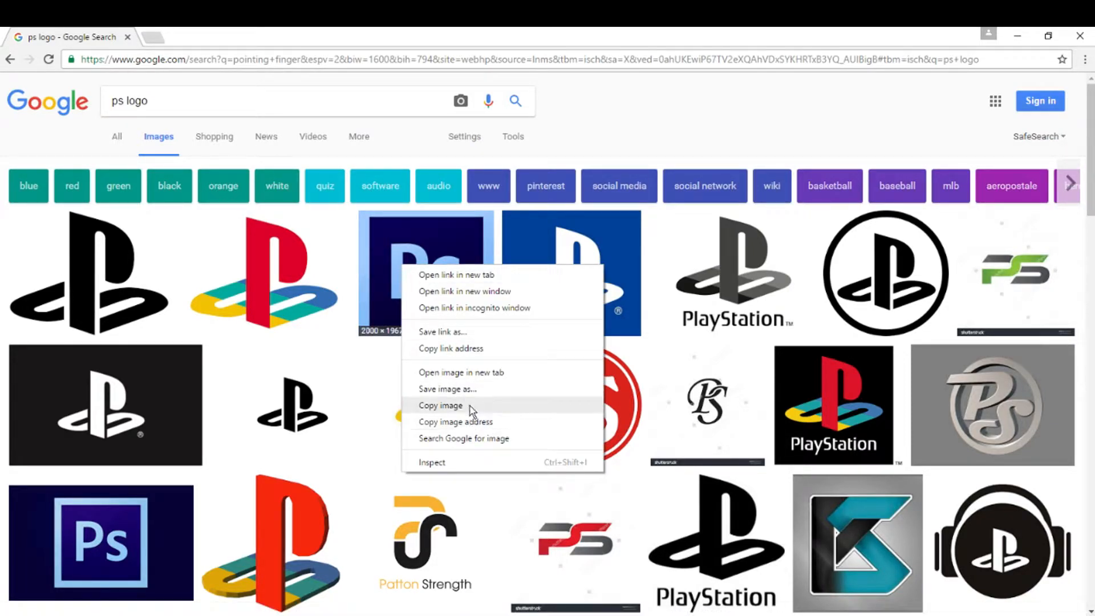
pyautogui.click(470, 406)
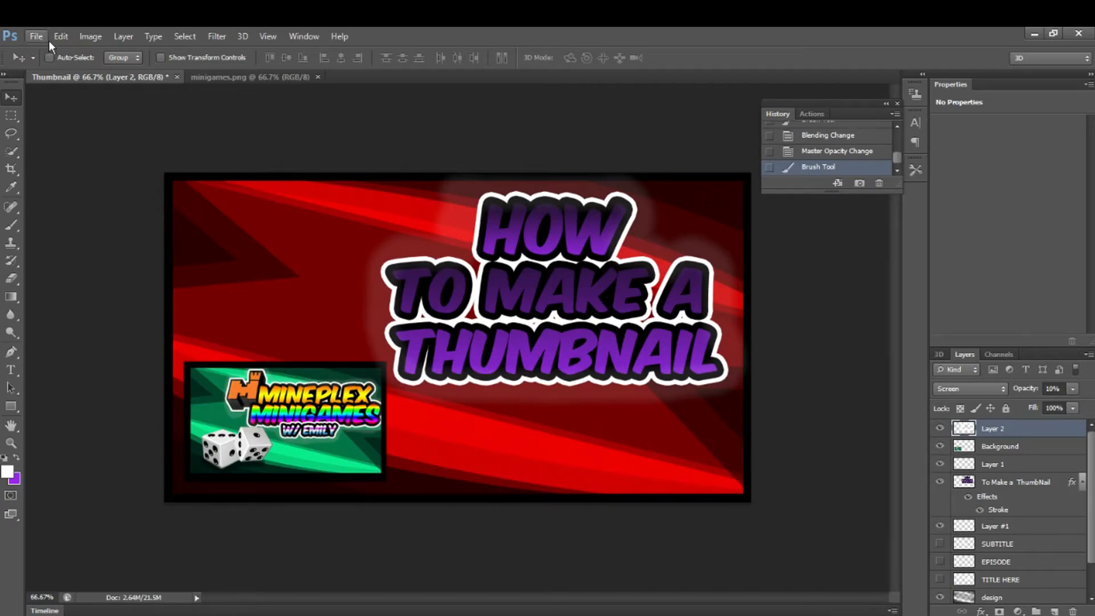
# Step: Create a new document at the preset size and paste the copied Photoshop logo into it
pyautogui.click(36, 36)
pyautogui.click(44, 50)
pyautogui.press('Return')
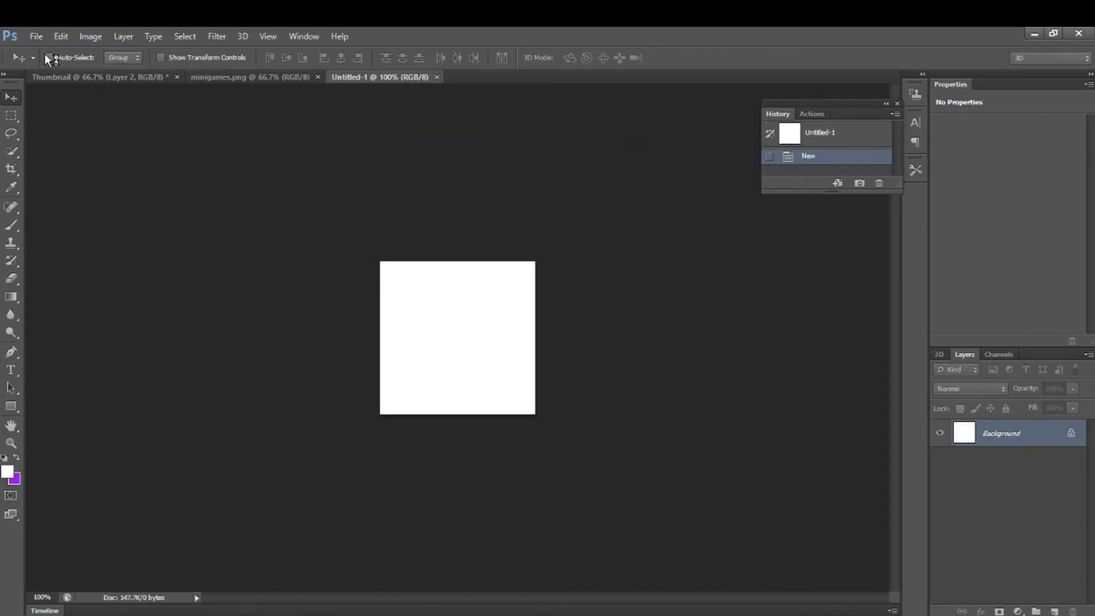
pyautogui.hotkey('ctrl', 'v')
pyautogui.click(98, 75)
pyautogui.click(375, 80)
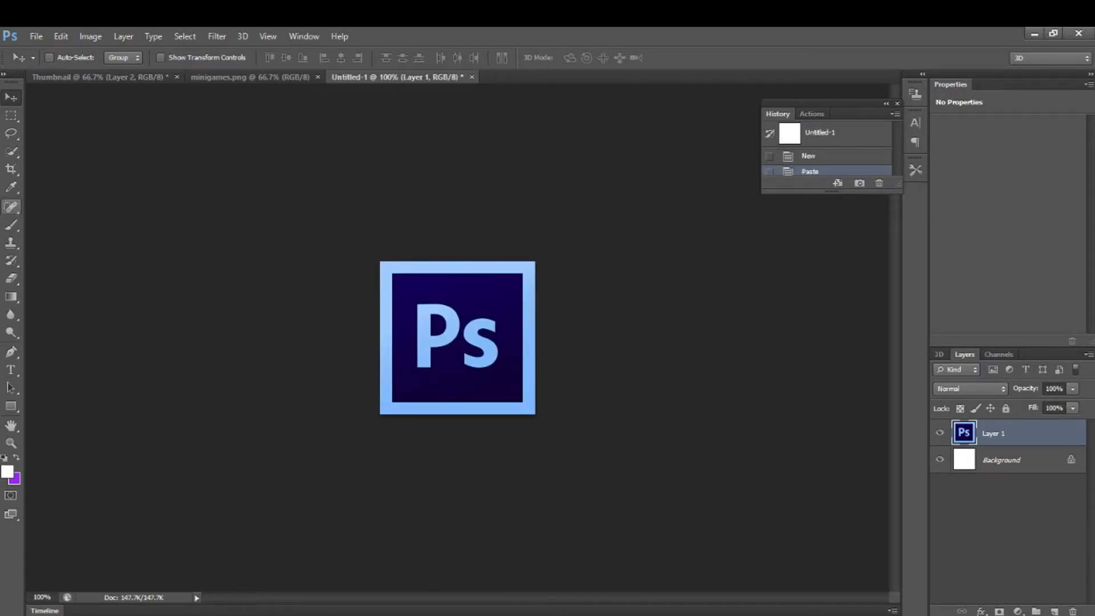
# Step: Select the Photoshop logo with the Quick Selection tool and paste it into the Thumbnail document
pyautogui.click(11, 155)
pyautogui.click(391, 281)
pyautogui.click(483, 315)
pyautogui.click(125, 76)
pyautogui.hotkey('ctrl', 'v')
# Step: Move the Photoshop logo above the Mineplex inset and transform it to a smaller, slightly tilted square
pyautogui.press('v')
pyautogui.moveTo(456, 338); pyautogui.dragTo(305, 331)
pyautogui.hotkey('ctrl', 't')
pyautogui.moveTo(361, 284); pyautogui.dragTo(273, 257)
pyautogui.press('Return')
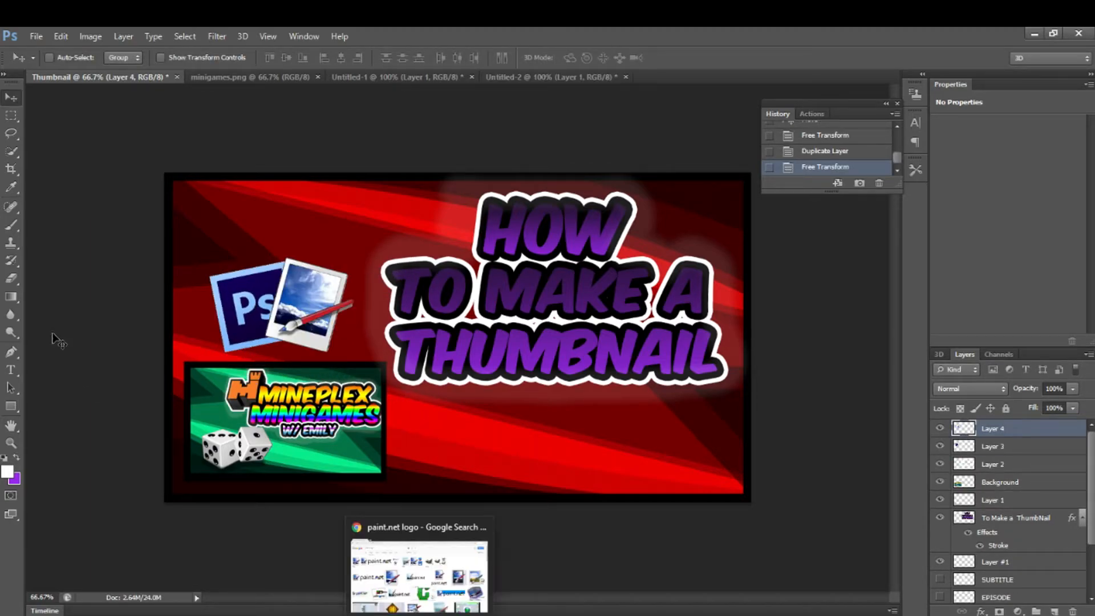
# Step: Add a 72 pt Komika Axis text line reading "W/" plus the presenter's first name, and centre it beneath "THUMBNAIL"
pyautogui.click(16, 371)
pyautogui.click(404, 423)
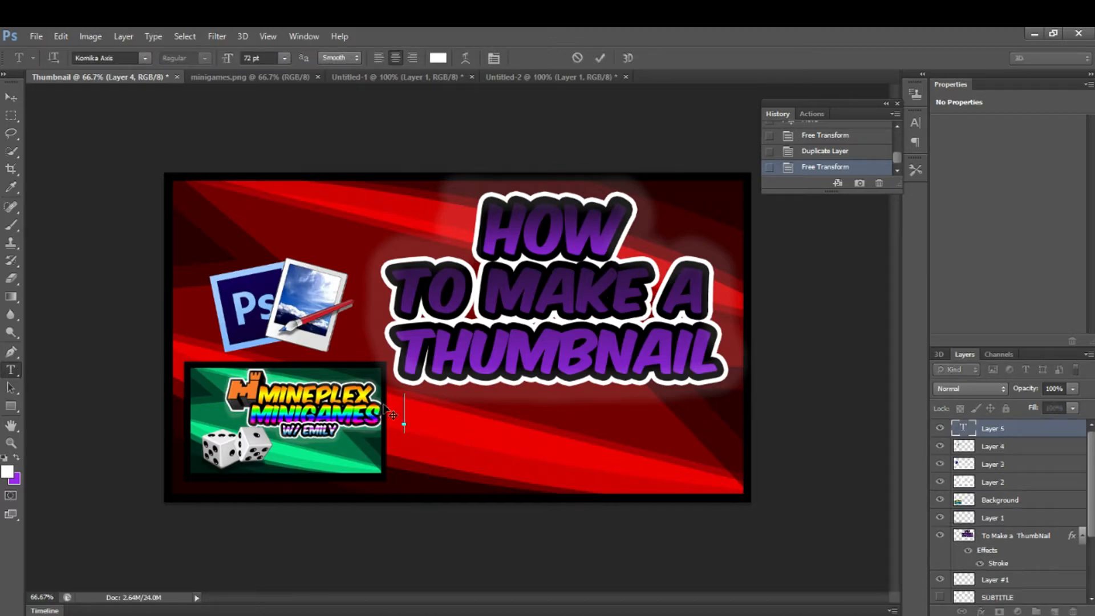
pyautogui.write('W/')
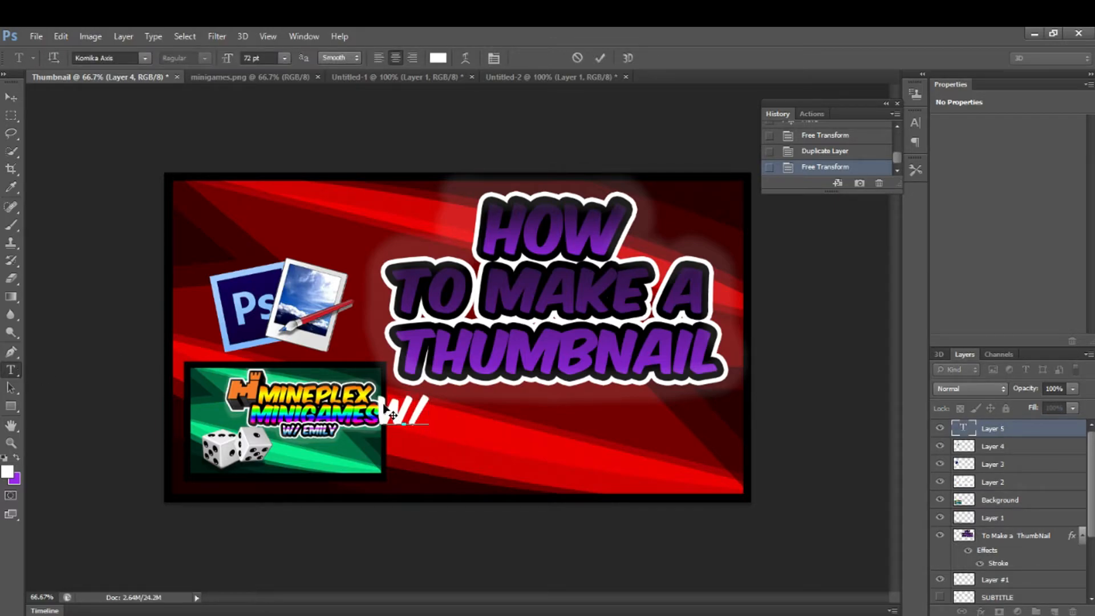
pyautogui.write(' EMILY')
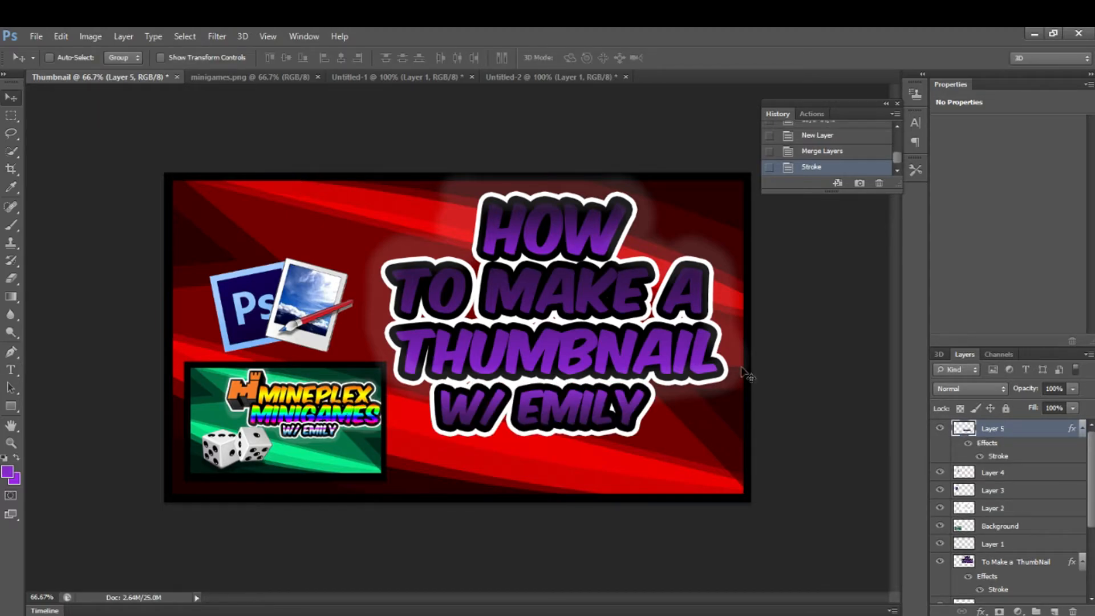
pyautogui.moveTo(531, 421); pyautogui.dragTo(545, 419)
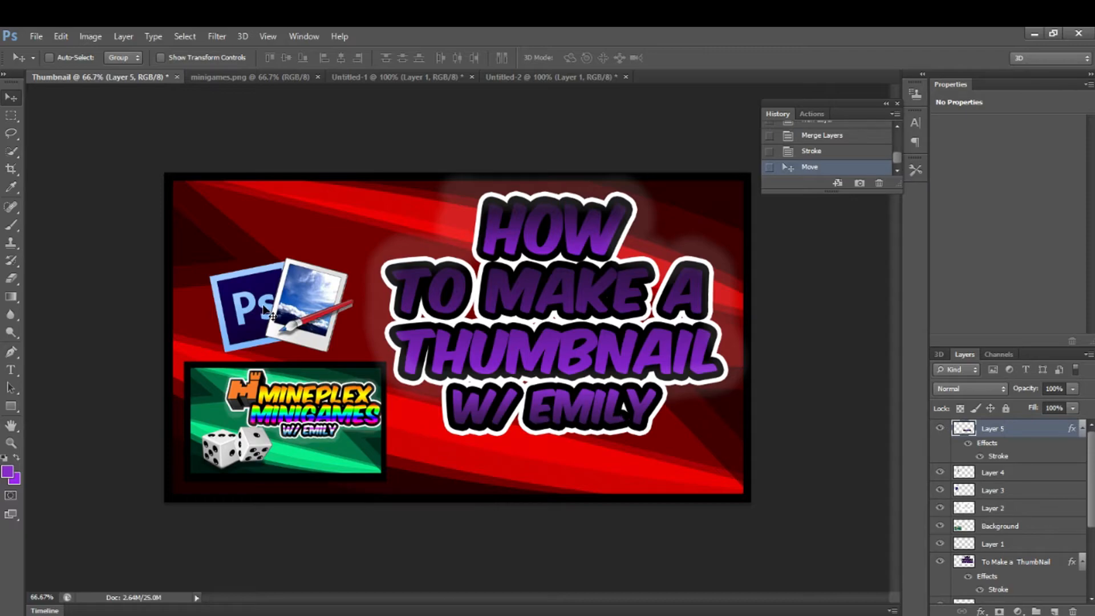